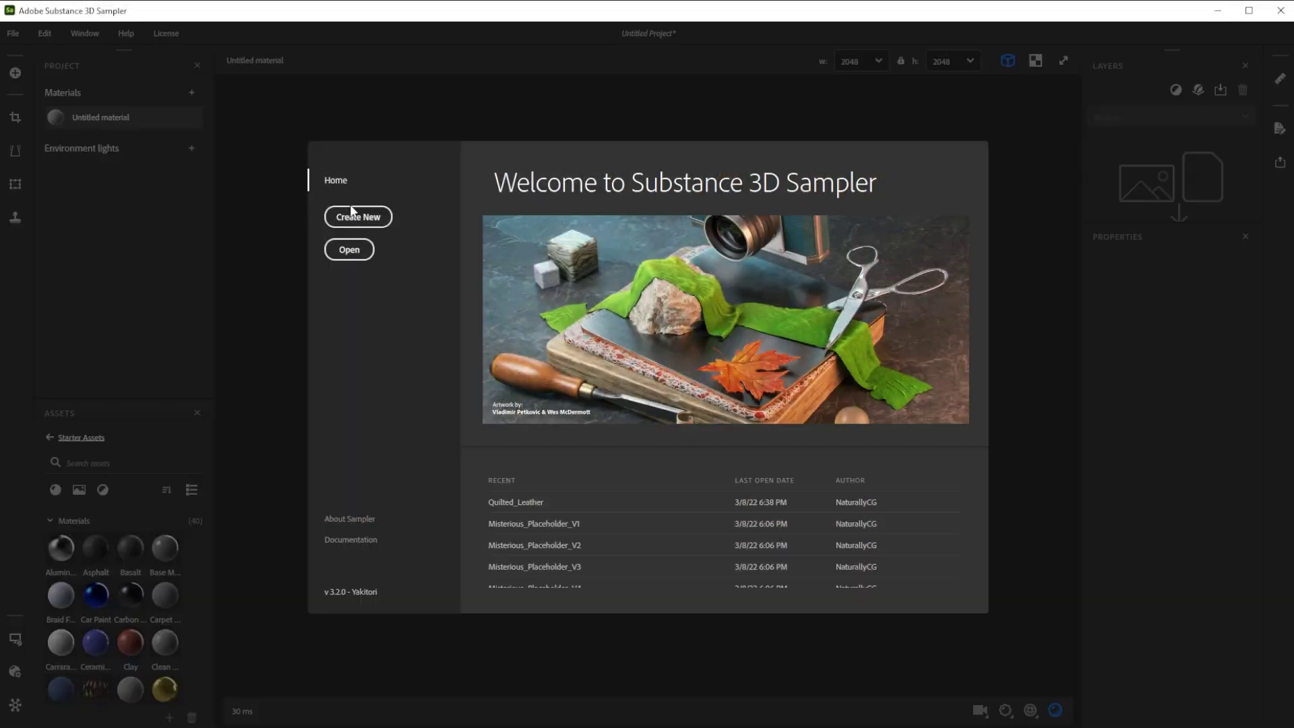
Start a new blank Sampler project and browse the Viewer Settings preview mesh options.
{"action": "left_click", "coordinate": [347, 215]}
{"action": "left_click", "coordinate": [15, 638]}
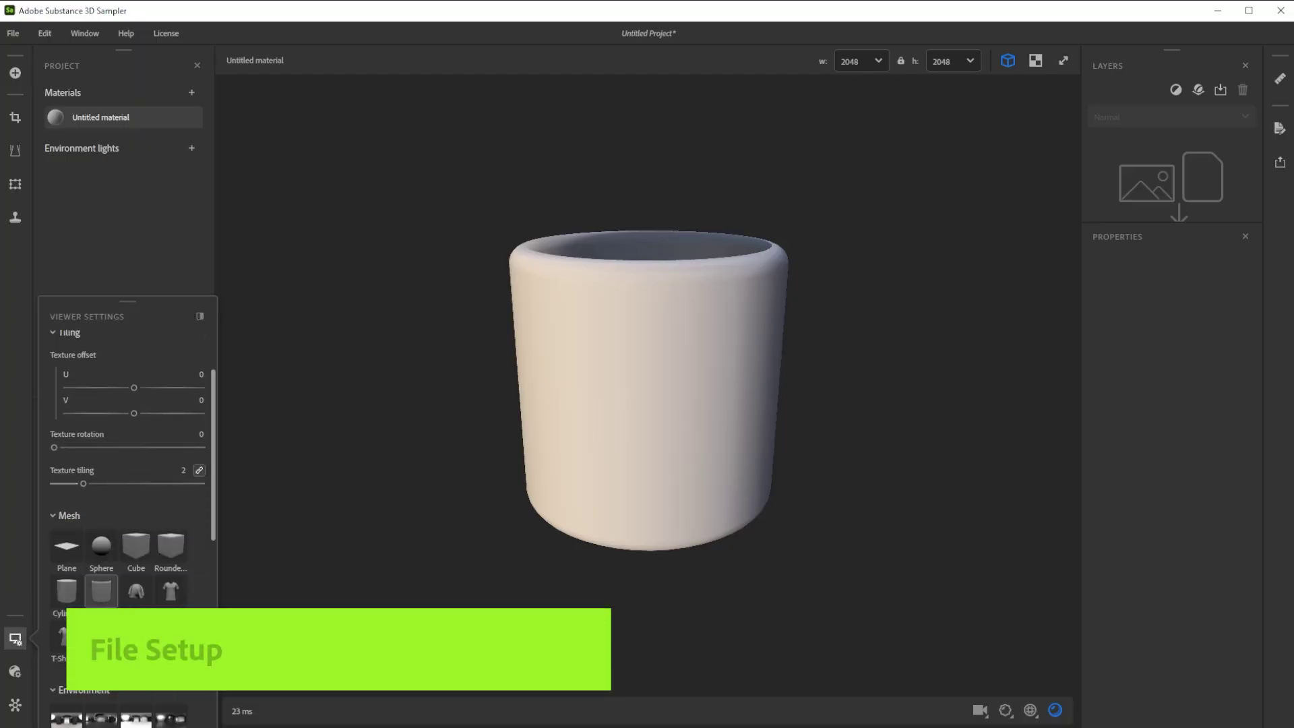
{"action": "scroll", "coordinate": [74, 504], "scroll_direction": "down", "scroll_amount": 5}
{"action": "mouse_move", "coordinate": [75, 504]}
{"action": "scroll", "coordinate": [636, 402], "scroll_direction": "up", "scroll_amount": 3}
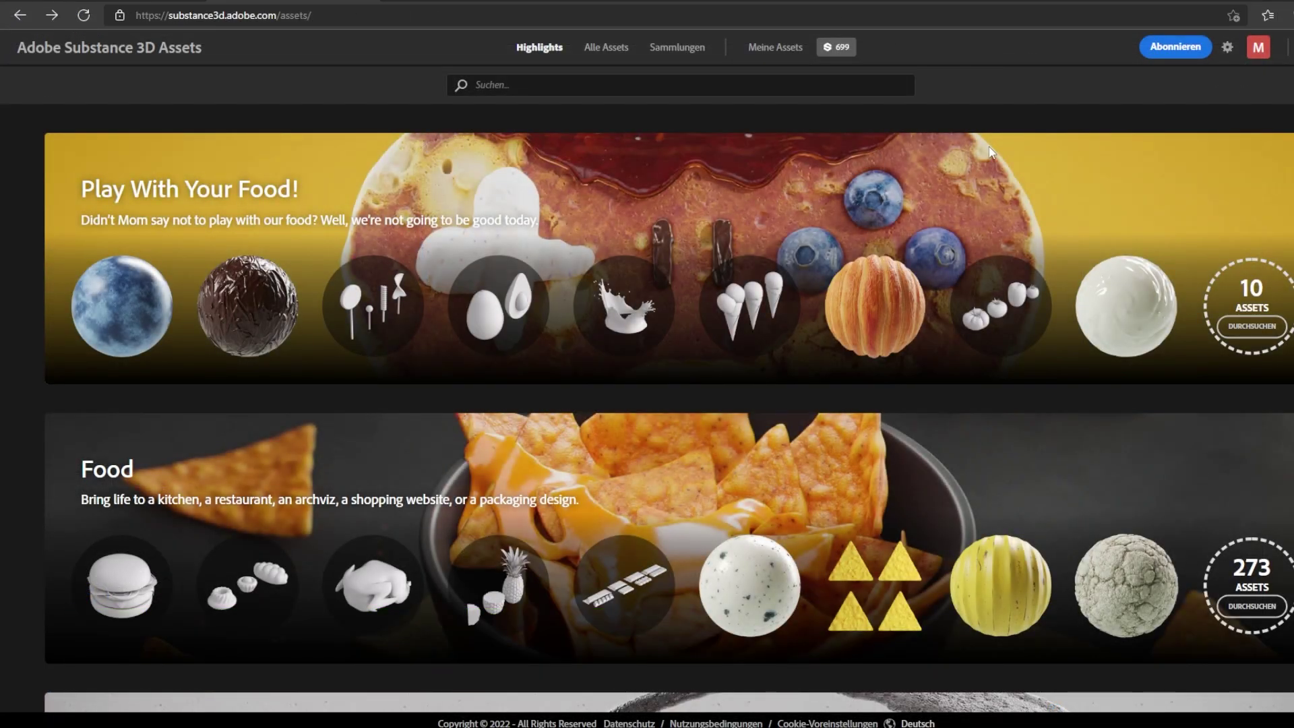
Search the Substance 3D Assets library for 'Pebbled Leather'.
{"action": "scroll", "coordinate": [1001, 124], "scroll_direction": "down", "scroll_amount": 5}
{"action": "scroll", "coordinate": [1004, 128], "scroll_direction": "down", "scroll_amount": 10}
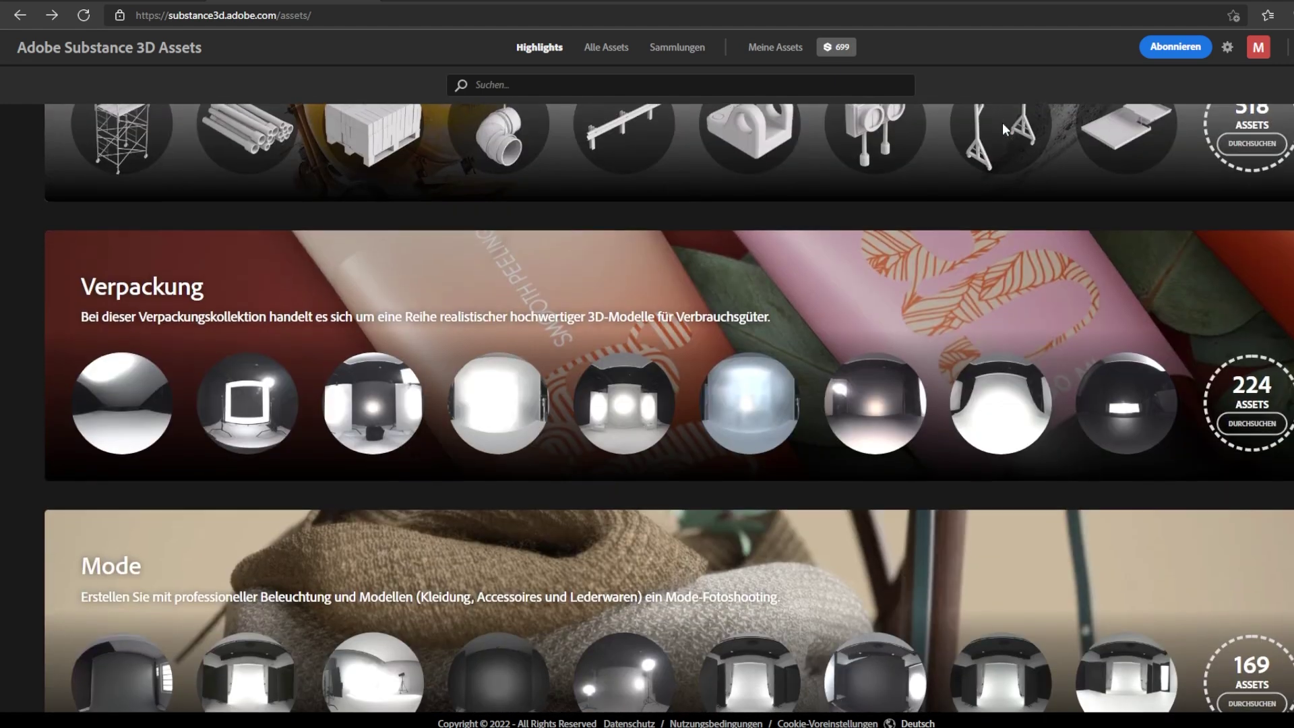
{"action": "left_click", "coordinate": [530, 94]}
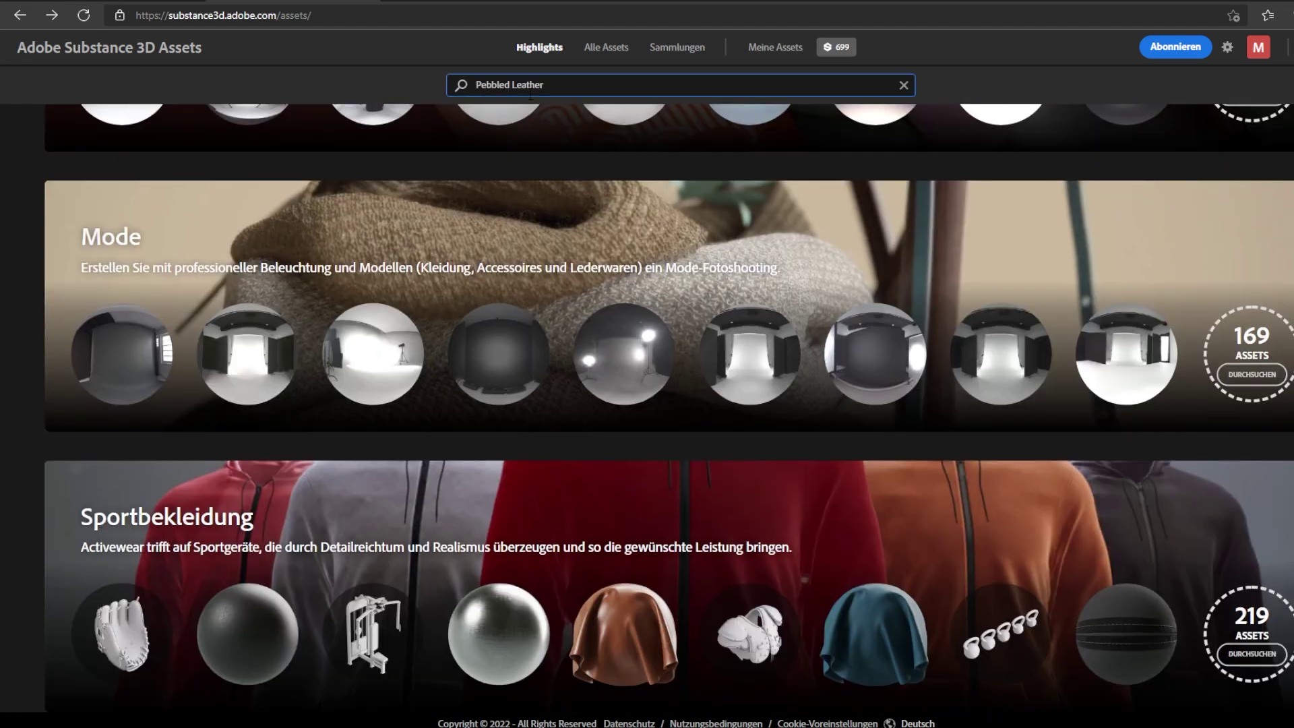
{"action": "key", "text": "Return"}
Download Pebbled Leather and drag the leather_pebbled file into Sampler's Layers panel.
{"action": "mouse_move", "coordinate": [337, 300]}
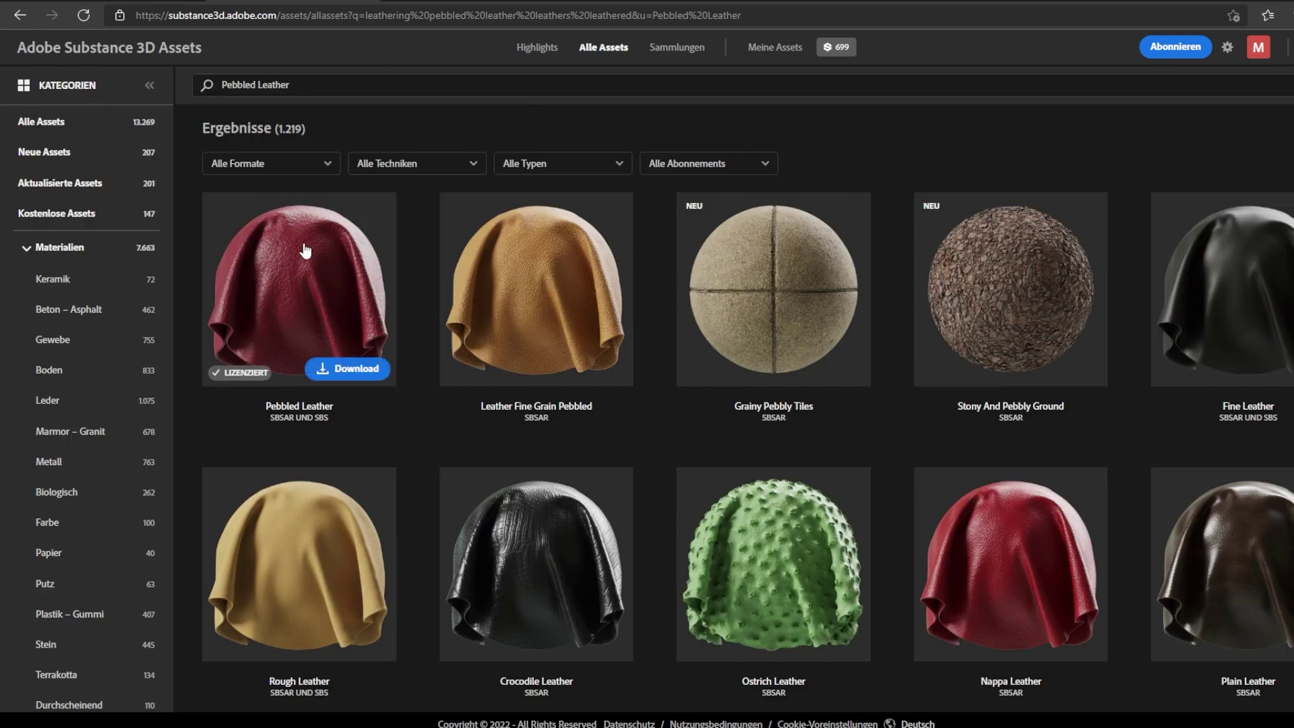
{"action": "left_click", "coordinate": [344, 368]}
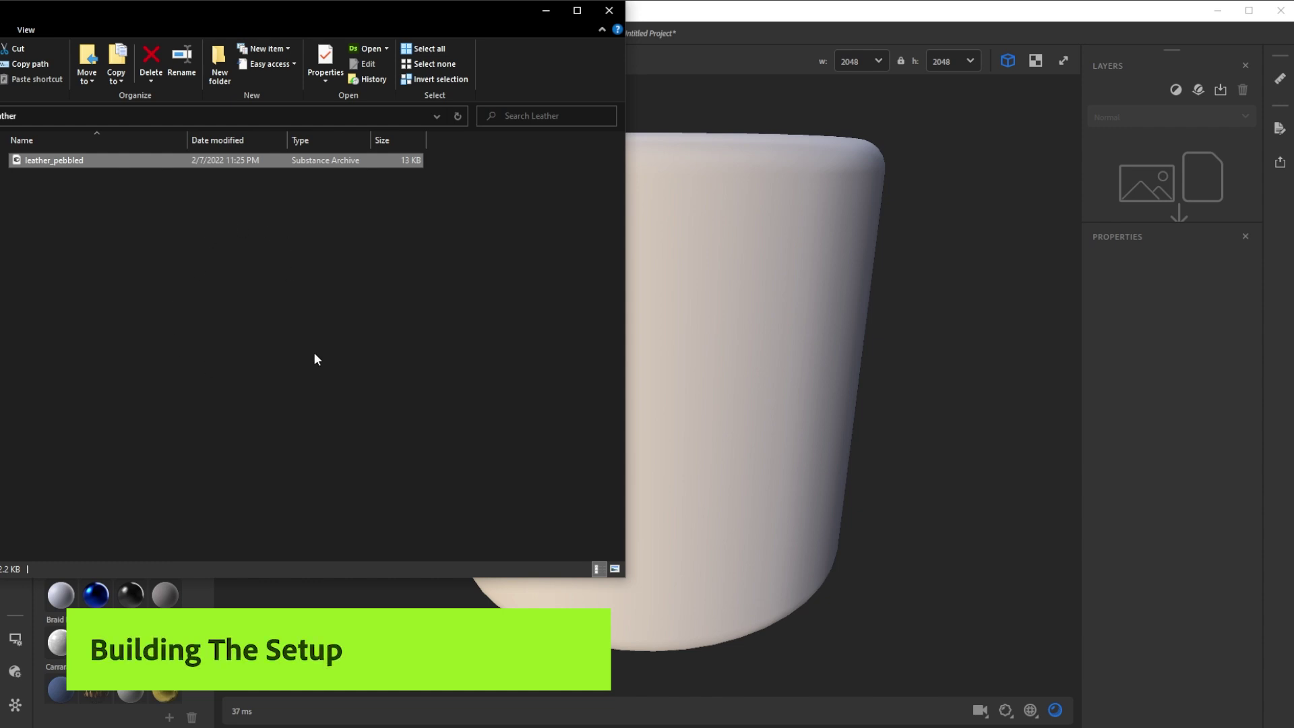
{"action": "left_click_drag", "start_coordinate": [159, 162], "coordinate": [1190, 163]}
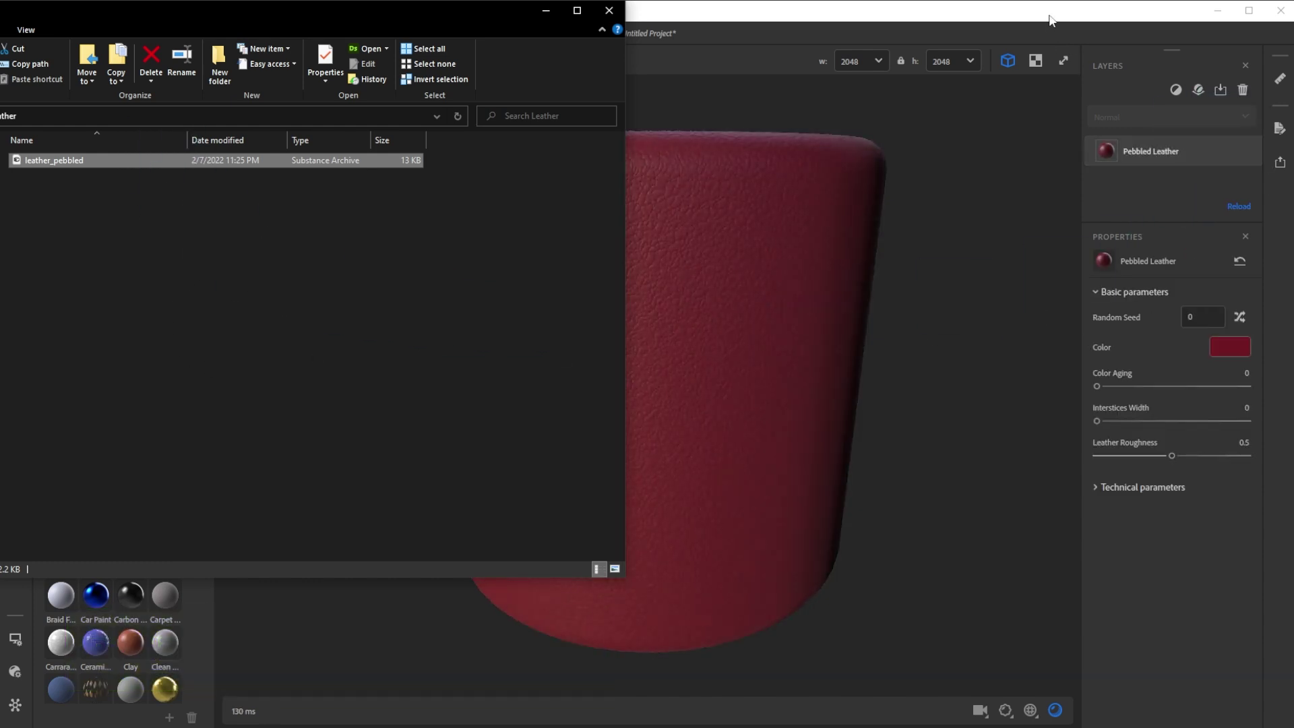
{"action": "left_click", "coordinate": [1050, 20]}
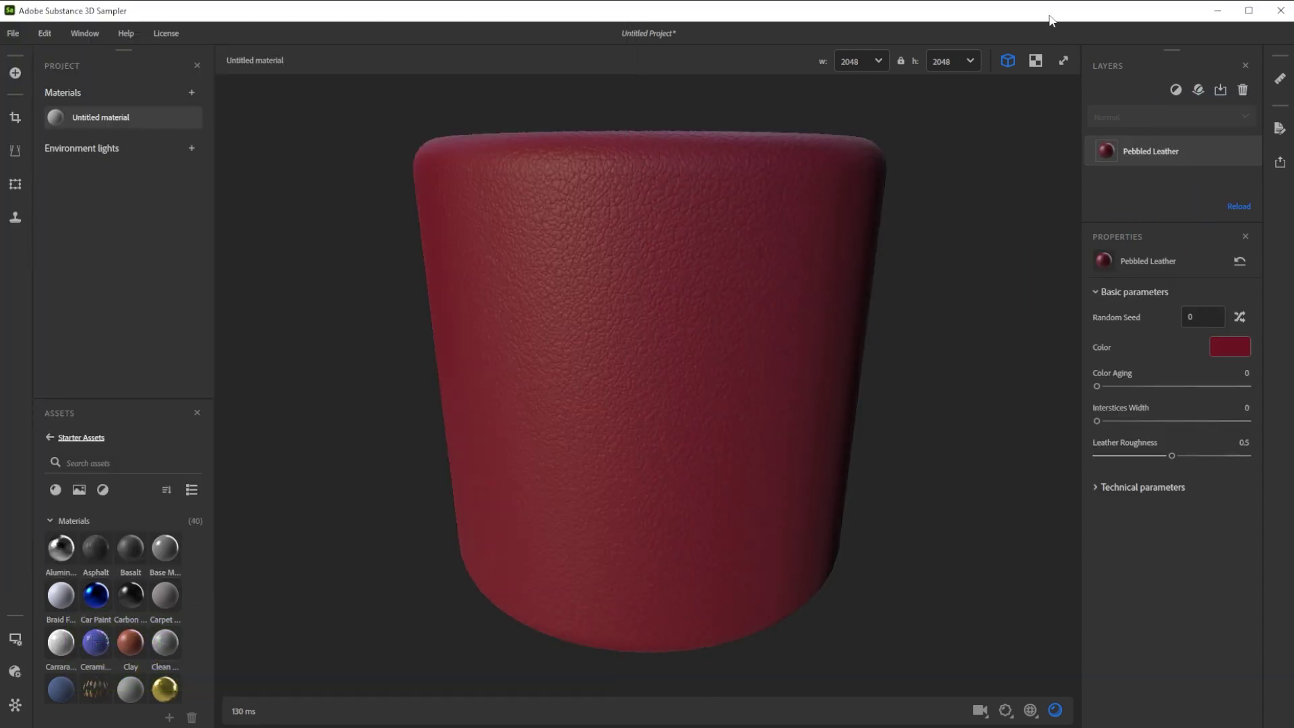
Randomize the leather seed, colour it dark brown #250E08, and set Color Aging and Interstices Width to 1.
{"action": "left_click", "coordinate": [1239, 317]}
{"action": "left_click", "coordinate": [1229, 346]}
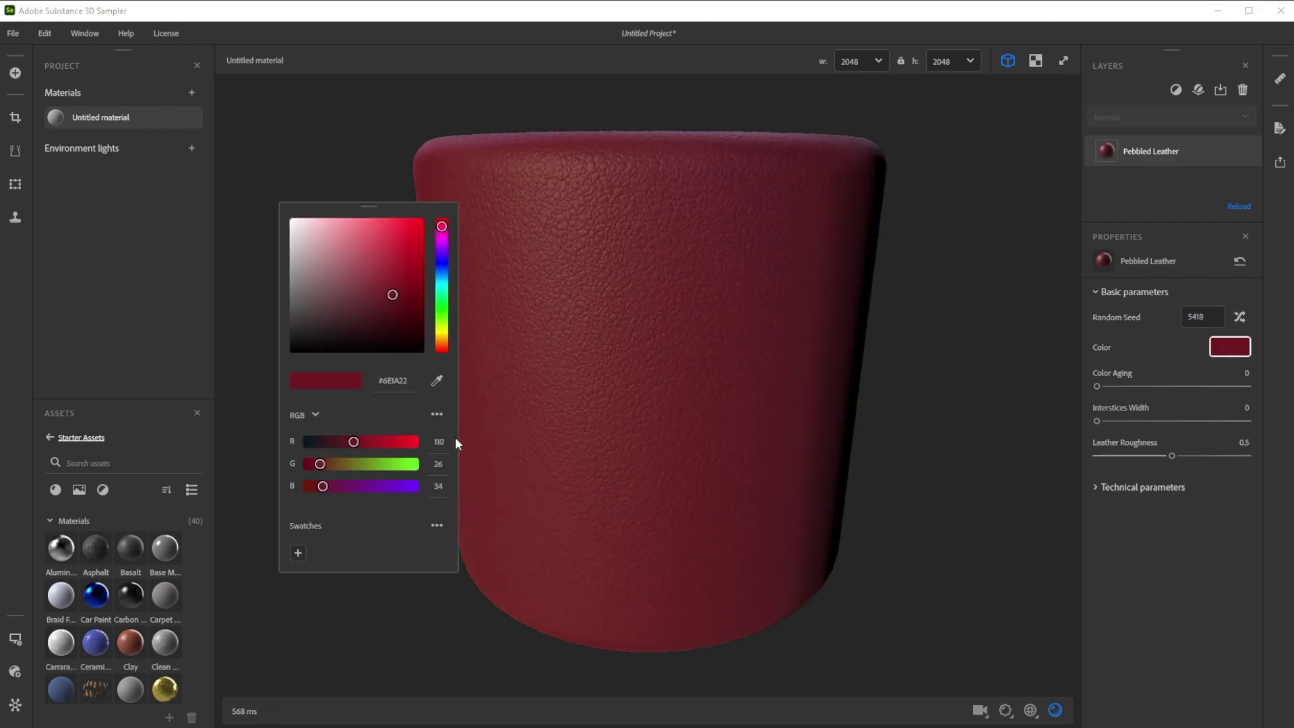
{"action": "left_click", "coordinate": [442, 342]}
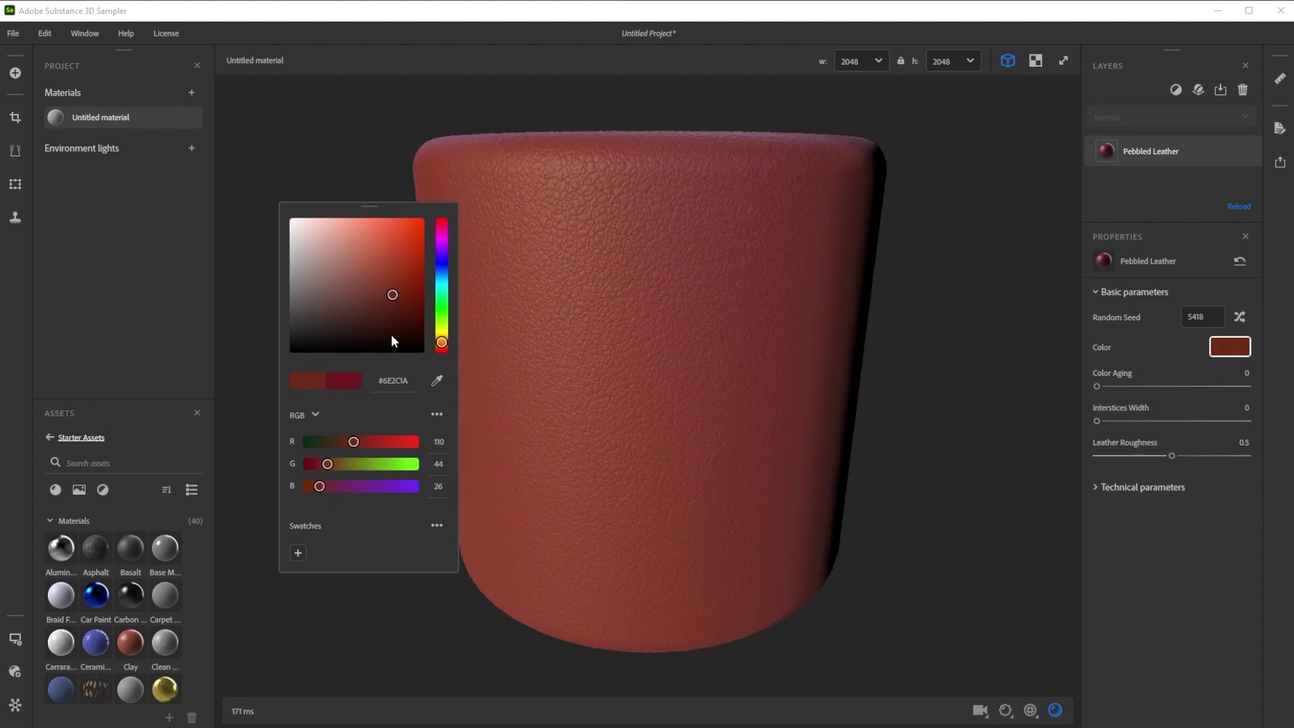
{"action": "left_click", "coordinate": [396, 335]}
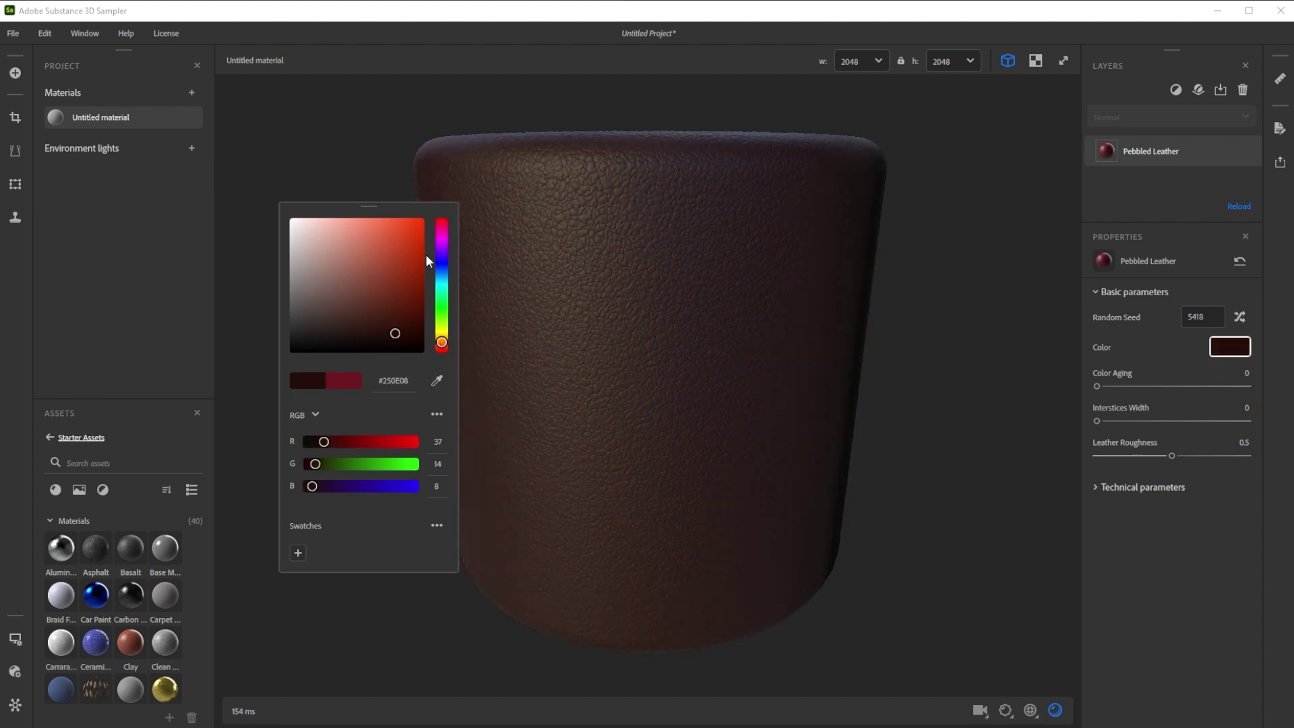
{"action": "left_click", "coordinate": [1187, 559]}
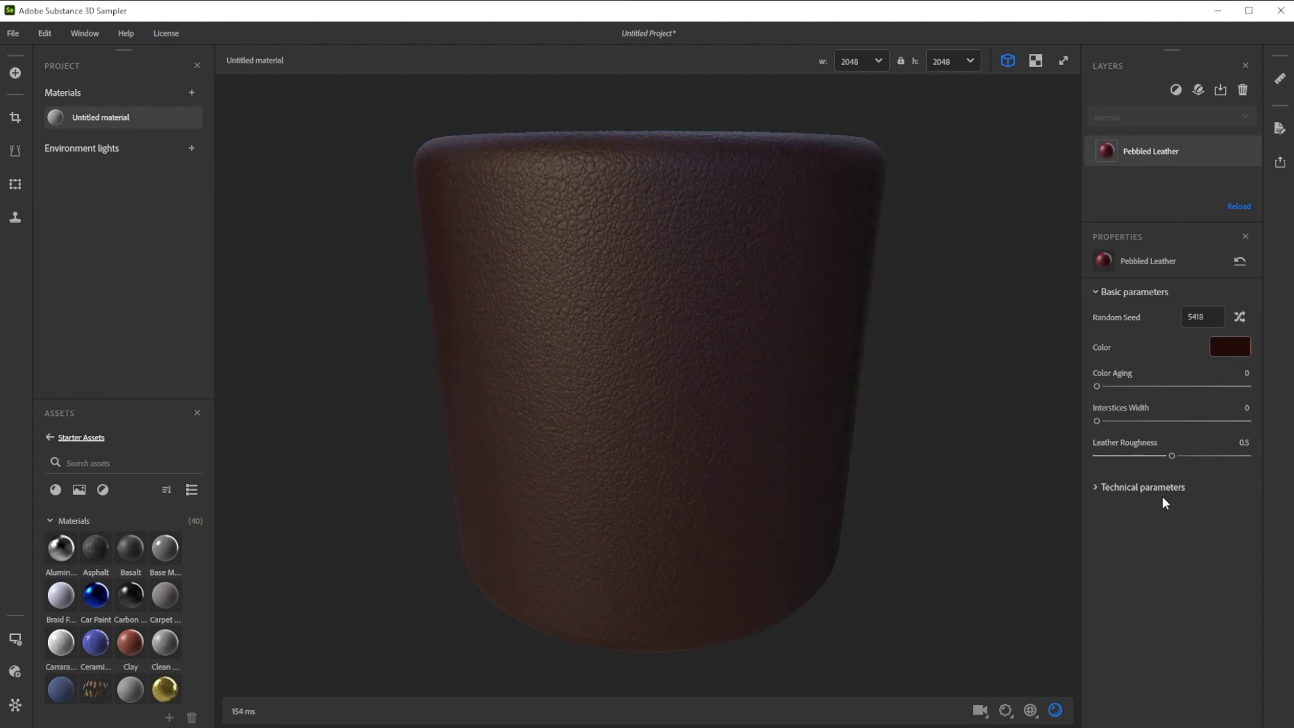
{"action": "left_click_drag", "start_coordinate": [1098, 386], "coordinate": [1247, 386]}
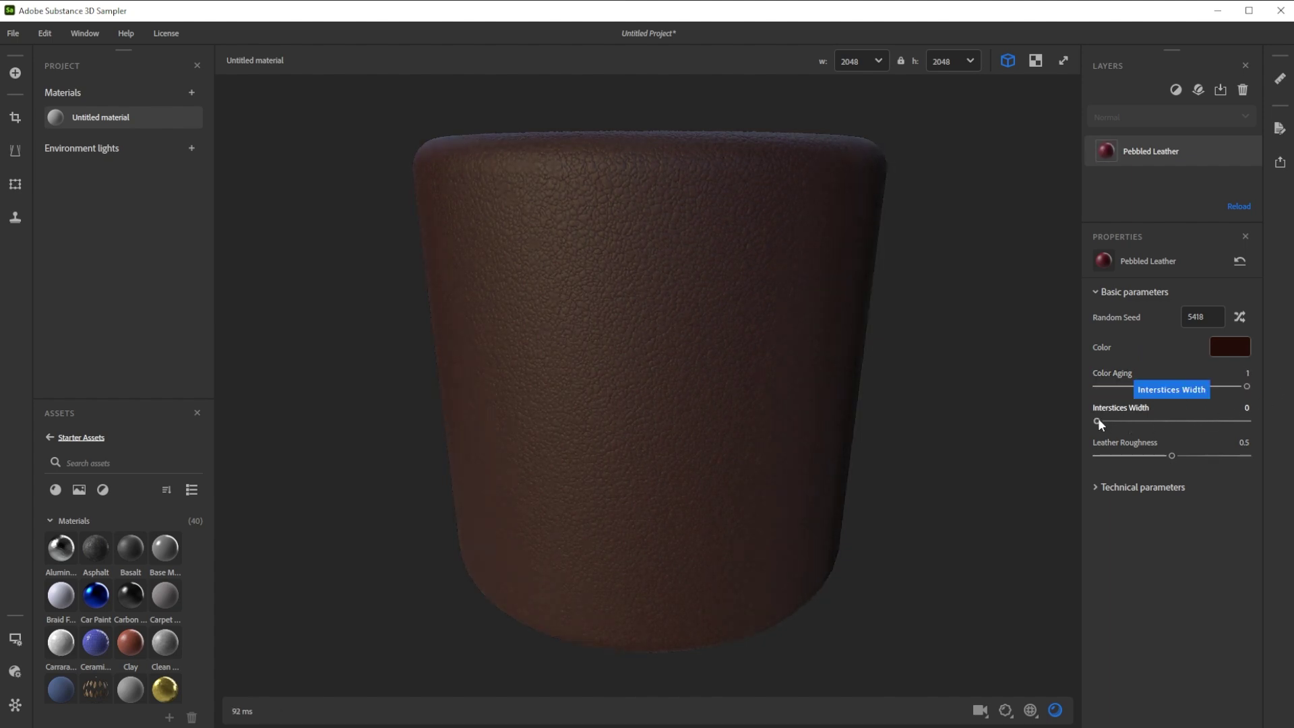
{"action": "left_click_drag", "start_coordinate": [1098, 422], "coordinate": [1248, 421]}
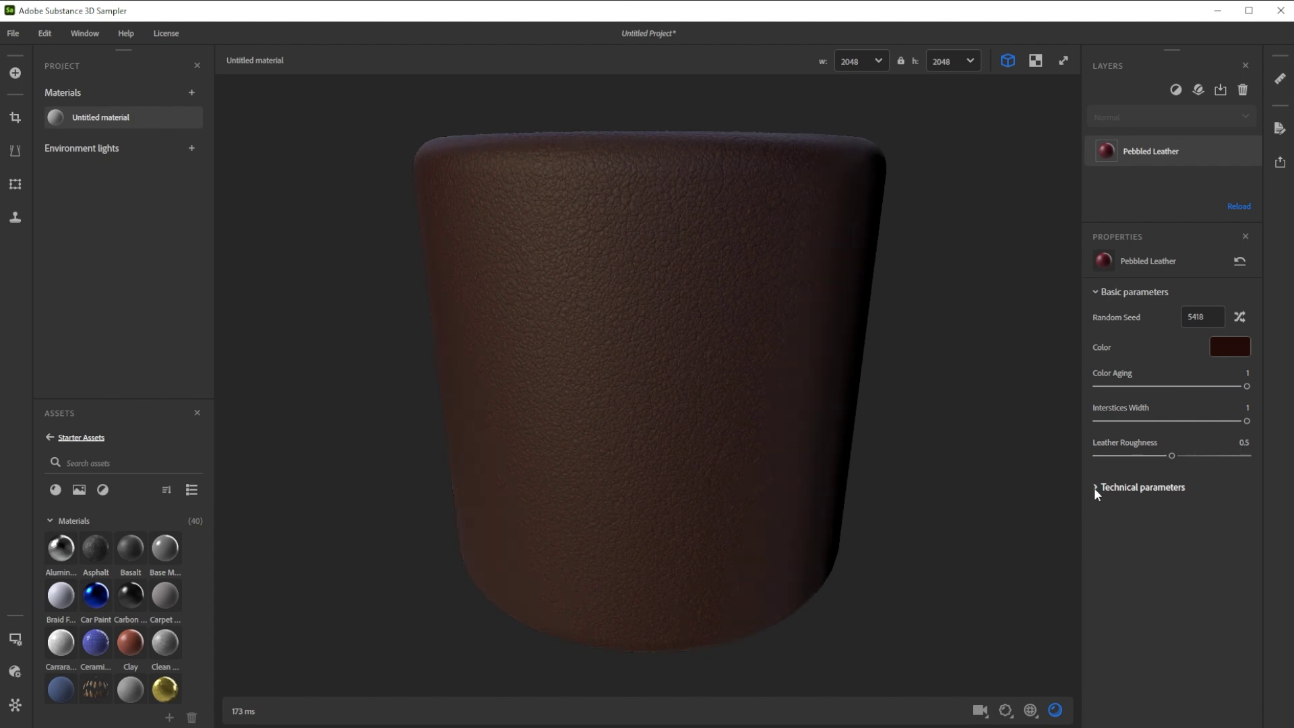
Set the technical parameters to Contrast 0.1 and Height Range 0.2.
{"action": "left_click", "coordinate": [1094, 487]}
{"action": "left_click", "coordinate": [1245, 543]}
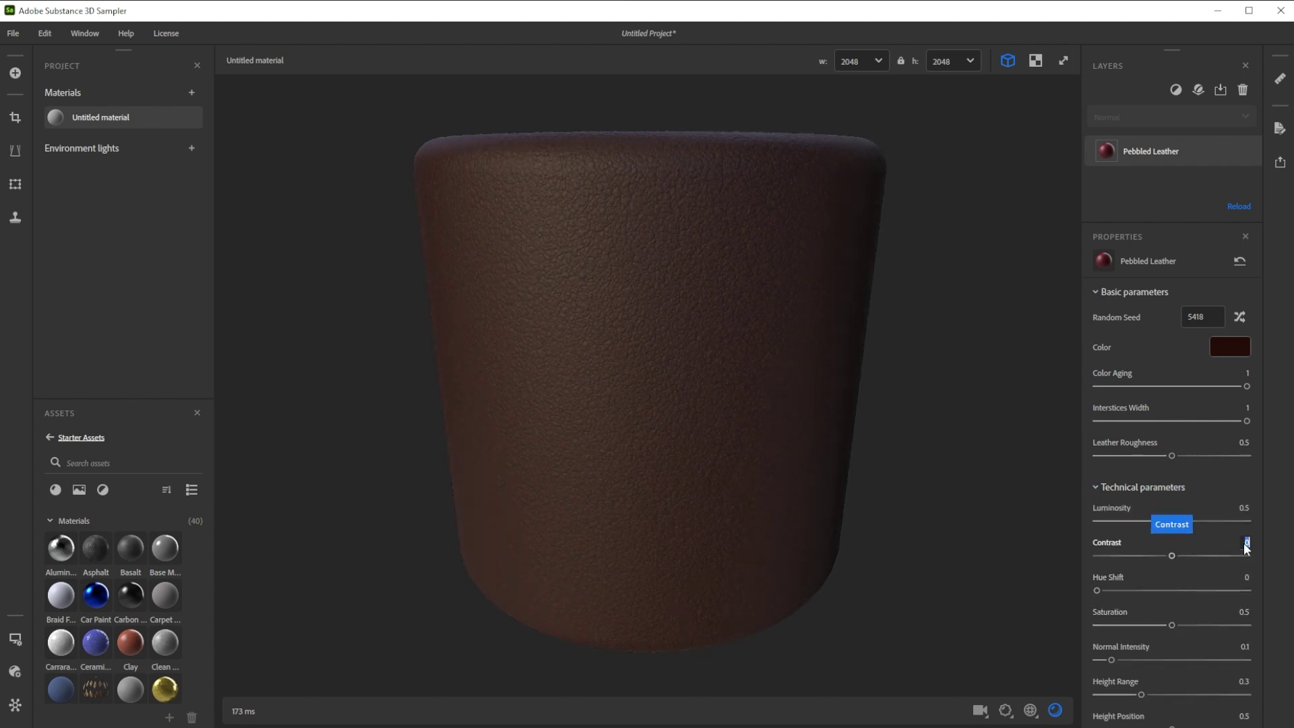
{"action": "key", "text": "Return"}
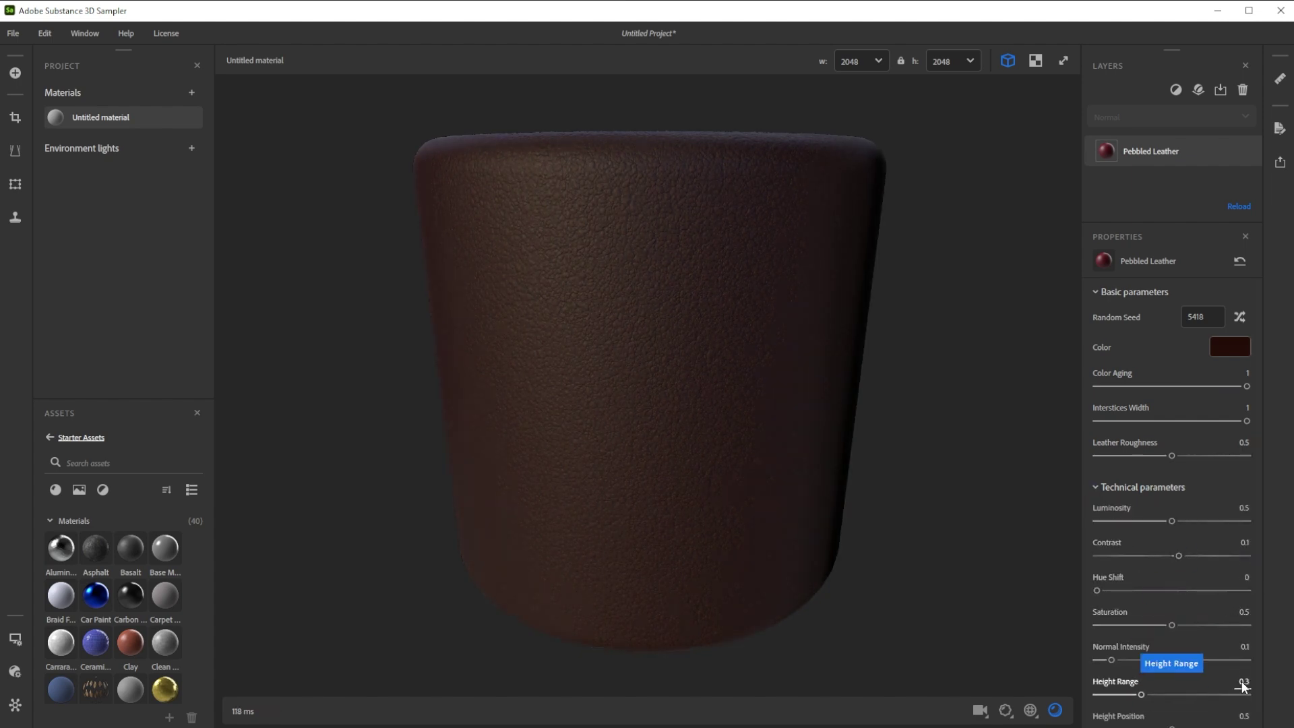
{"action": "type", "text": "0.2"}
{"action": "key", "text": "Return"}
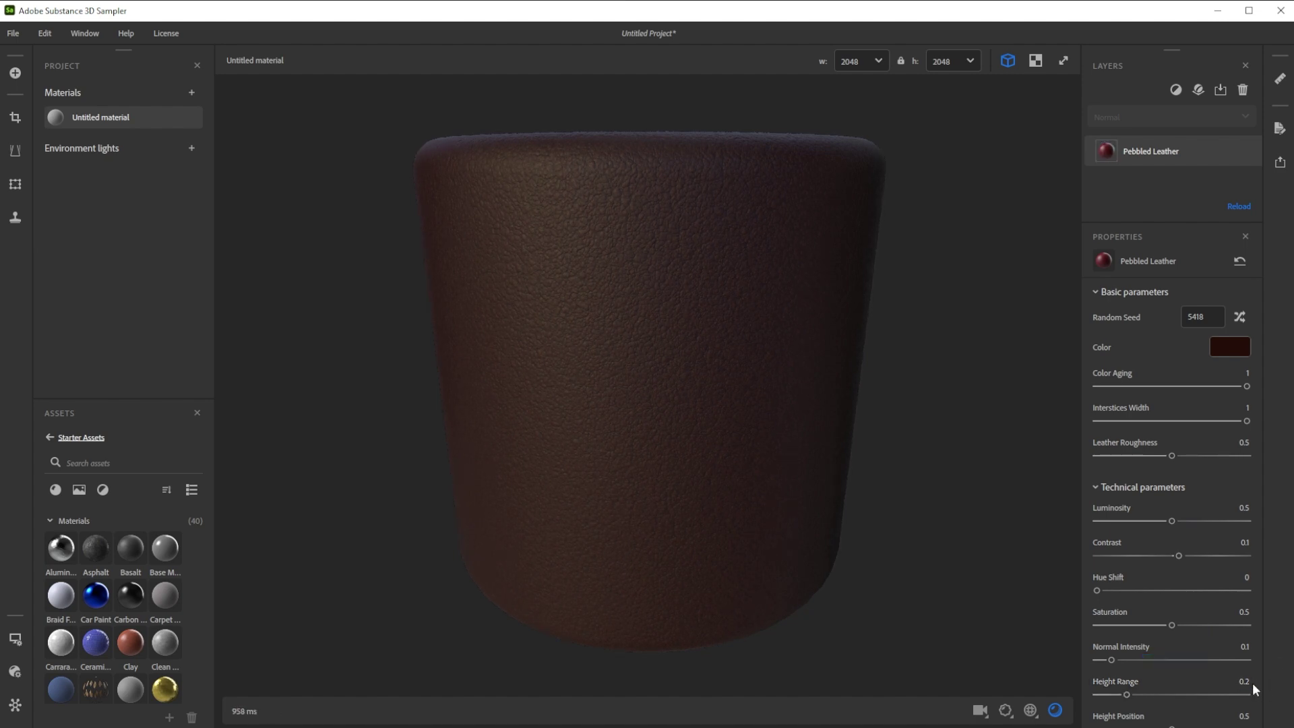
Rename the material to Quilted_Leather.
{"action": "right_click", "coordinate": [79, 119]}
{"action": "left_click", "coordinate": [116, 192]}
{"action": "type", "text": "Quilted_Leather"}
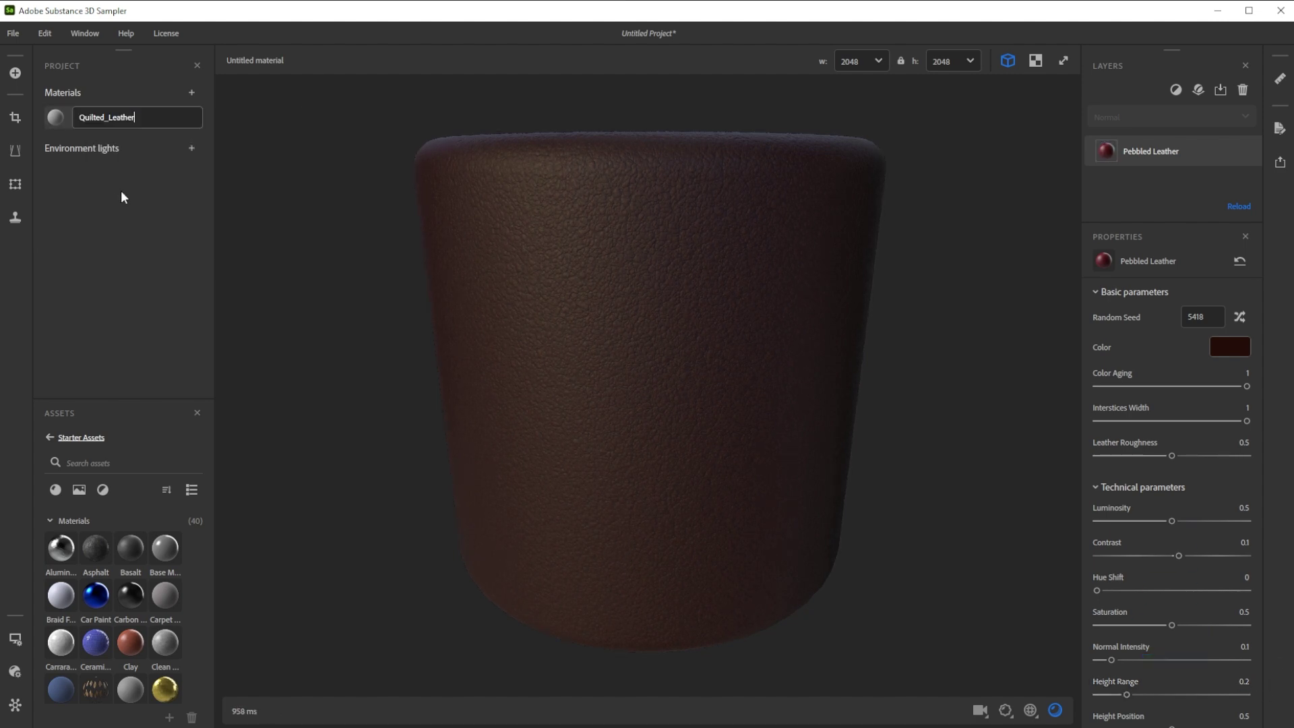
{"action": "key", "text": "Return"}
Save the project as Quilted_Leather.
{"action": "left_click", "coordinate": [13, 33]}
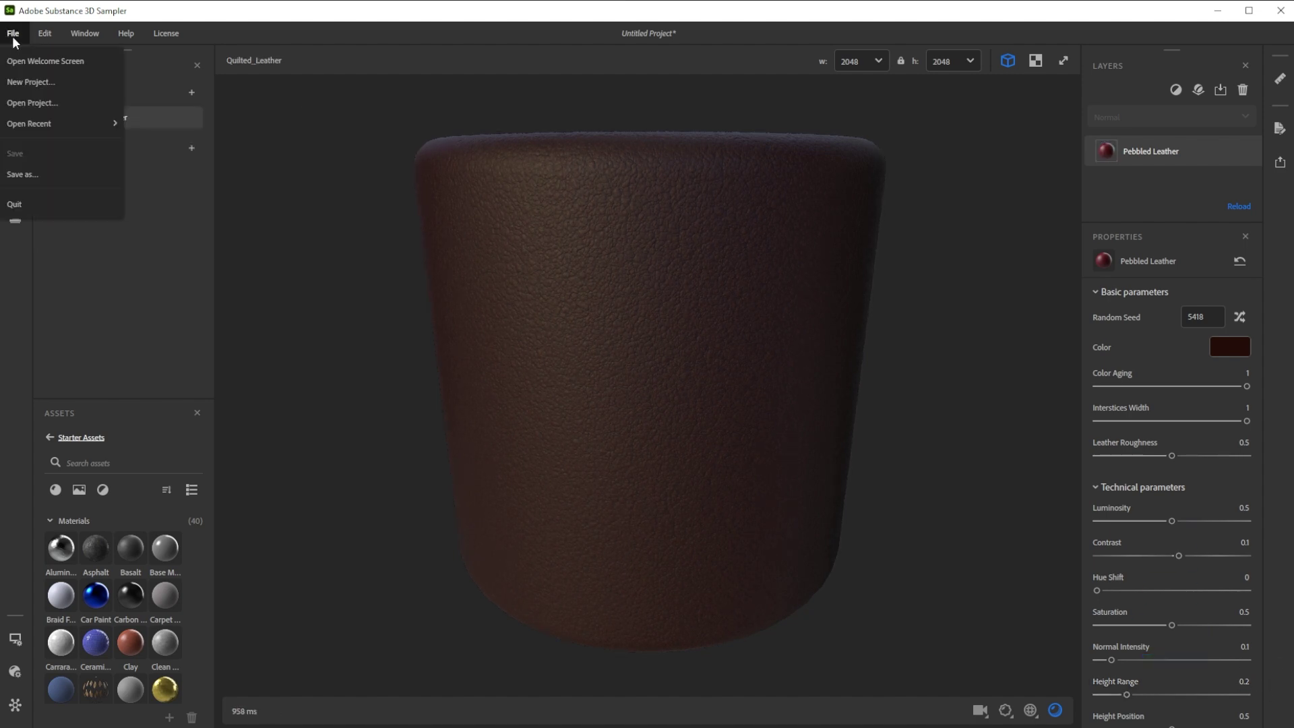
{"action": "left_click", "coordinate": [47, 177]}
{"action": "type", "text": "Quilted_Leather"}
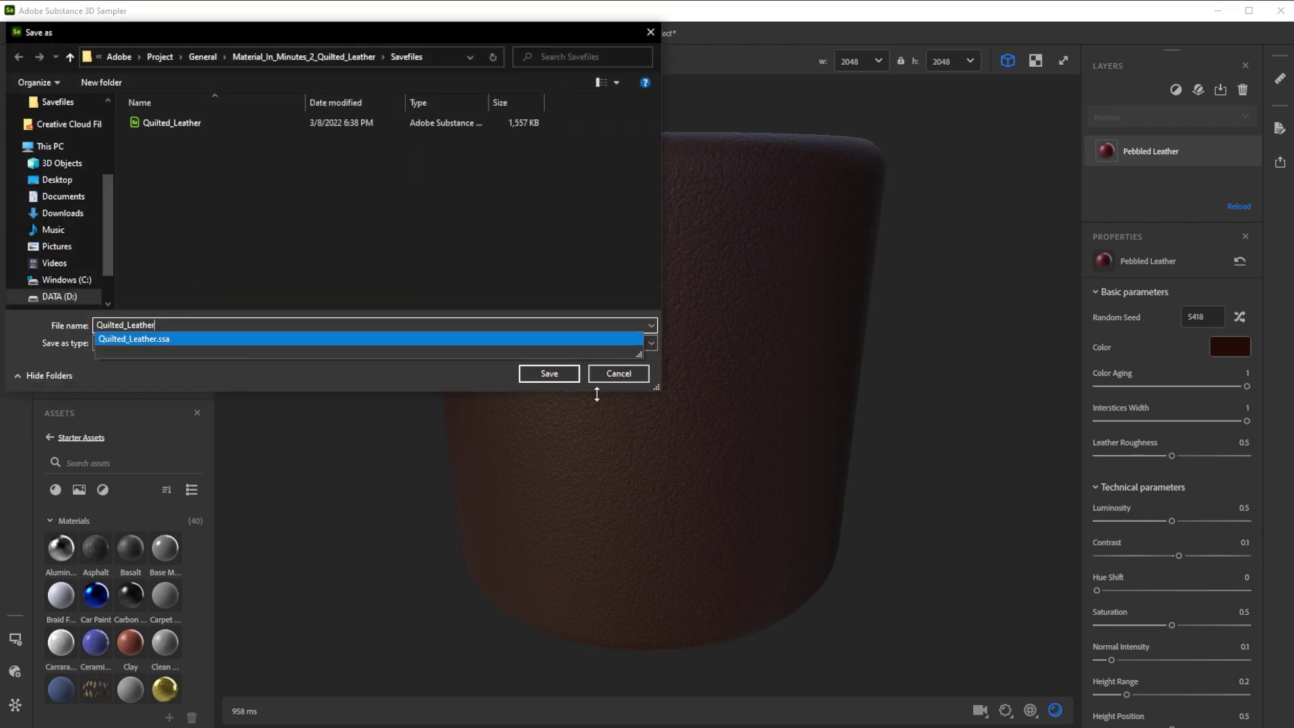
{"action": "left_click", "coordinate": [571, 375]}
Overwrite the existing save file and add a Scratch layer above the leather.
{"action": "left_click", "coordinate": [698, 372]}
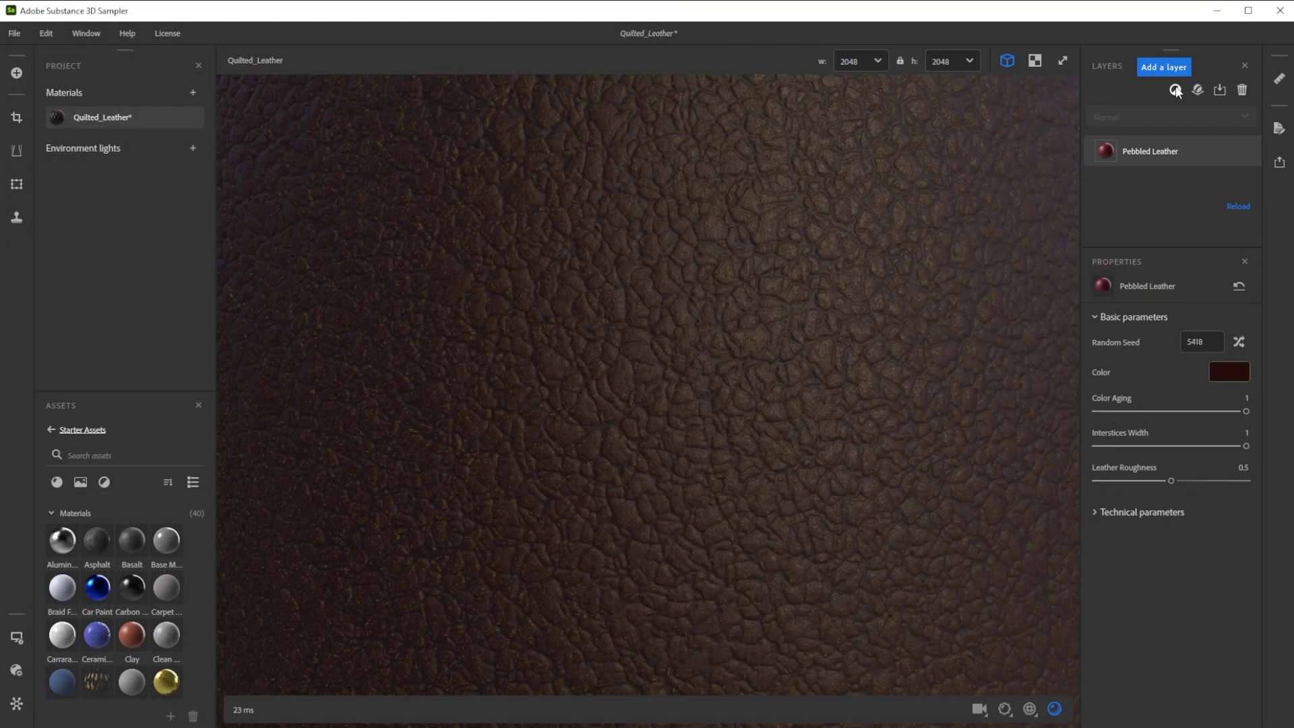
{"action": "left_click", "coordinate": [1173, 90]}
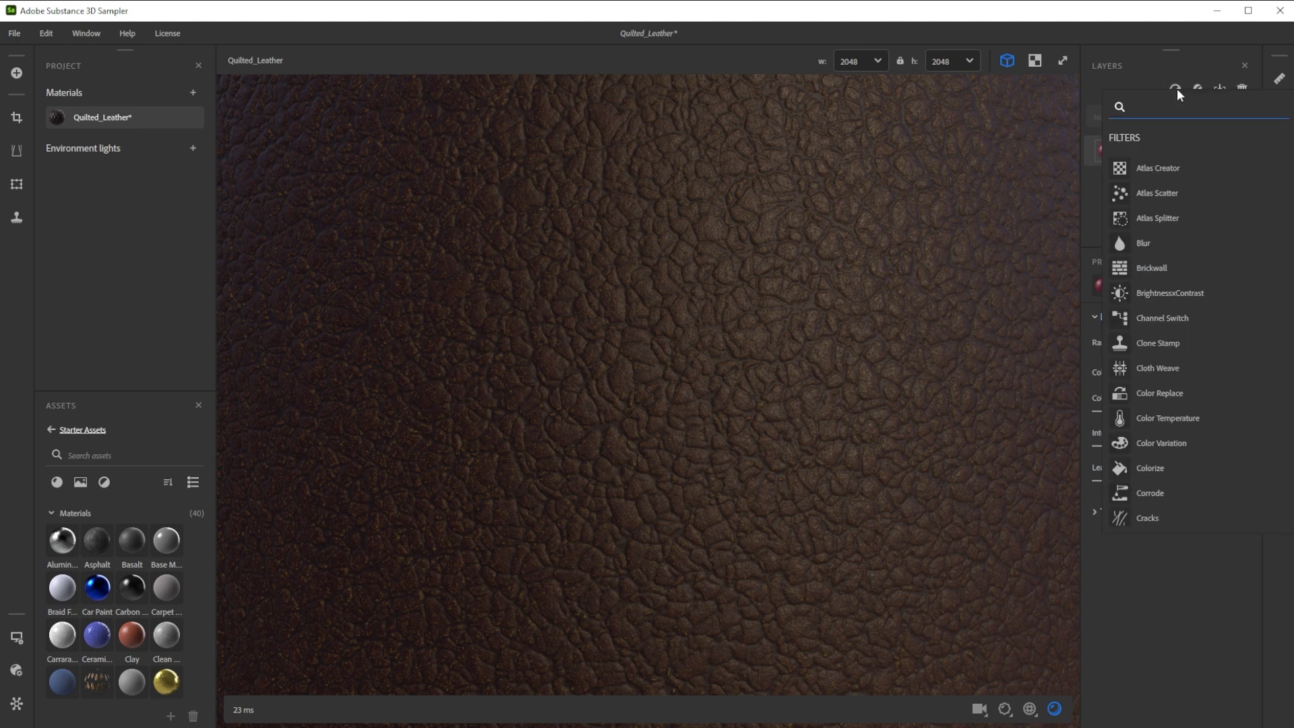
{"action": "type", "text": "scra"}
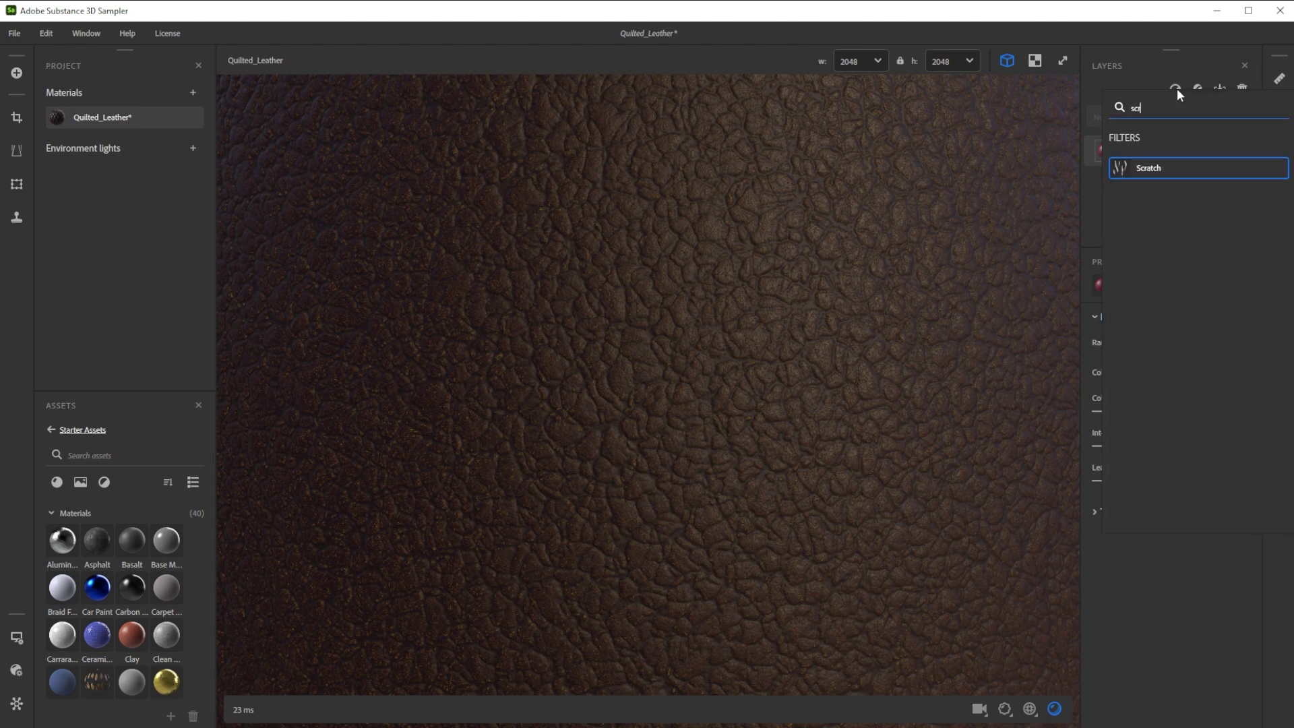
{"action": "left_click", "coordinate": [1145, 165]}
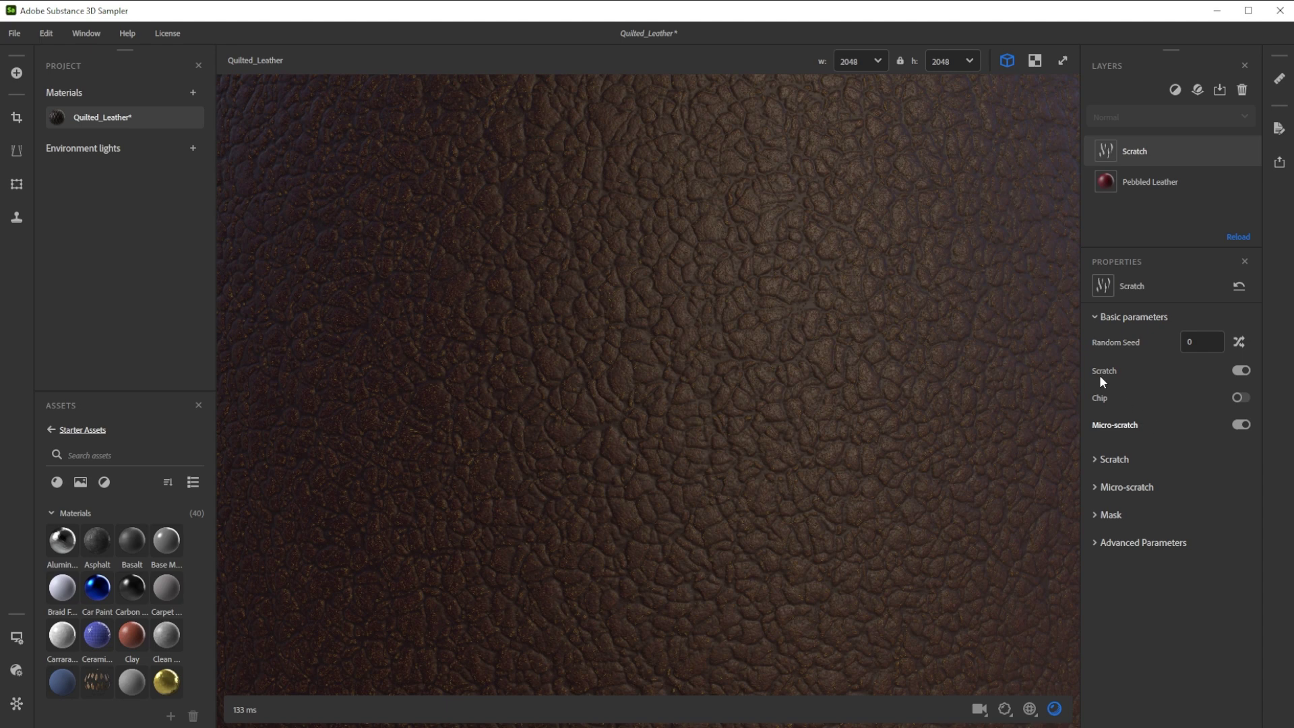
Turn off micro-scratches and set scratch Intensity to 0.9 and Scale to 4.
{"action": "left_click", "coordinate": [1241, 425]}
{"action": "left_click", "coordinate": [1114, 459]}
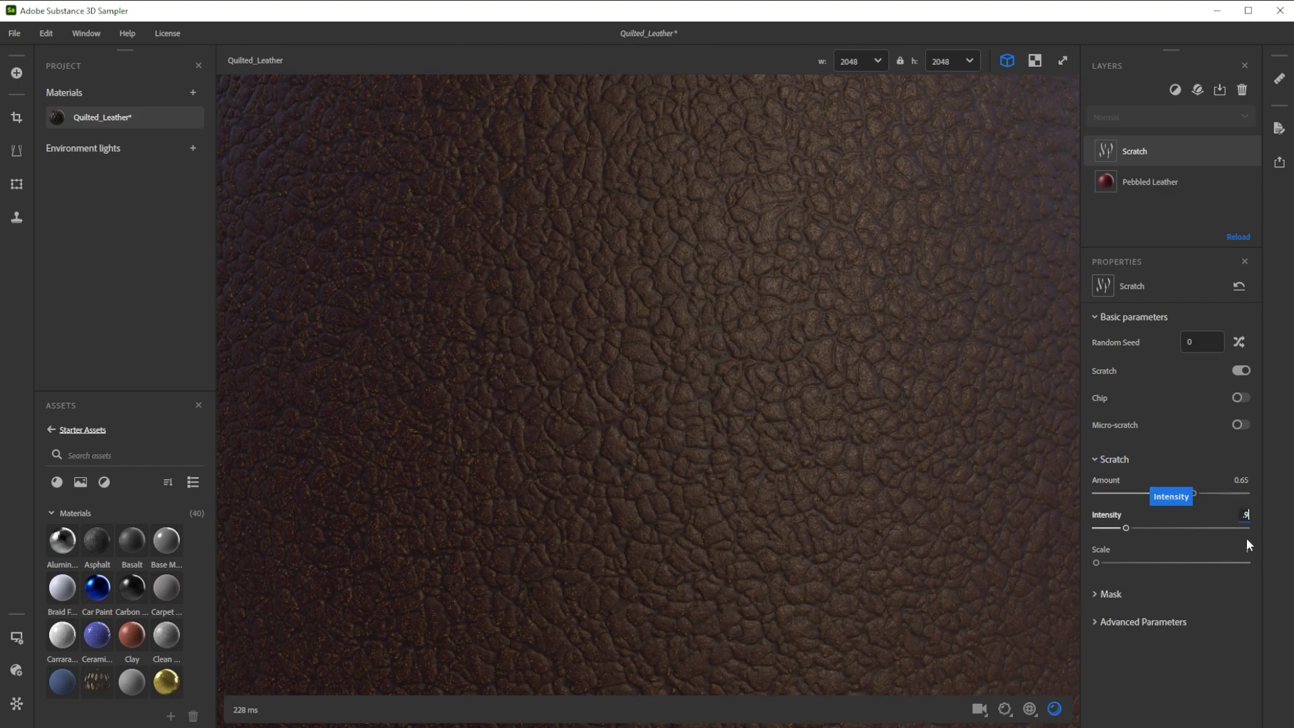
{"action": "key", "text": "Tab"}
{"action": "type", "text": "4"}
{"action": "key", "text": "Return"}
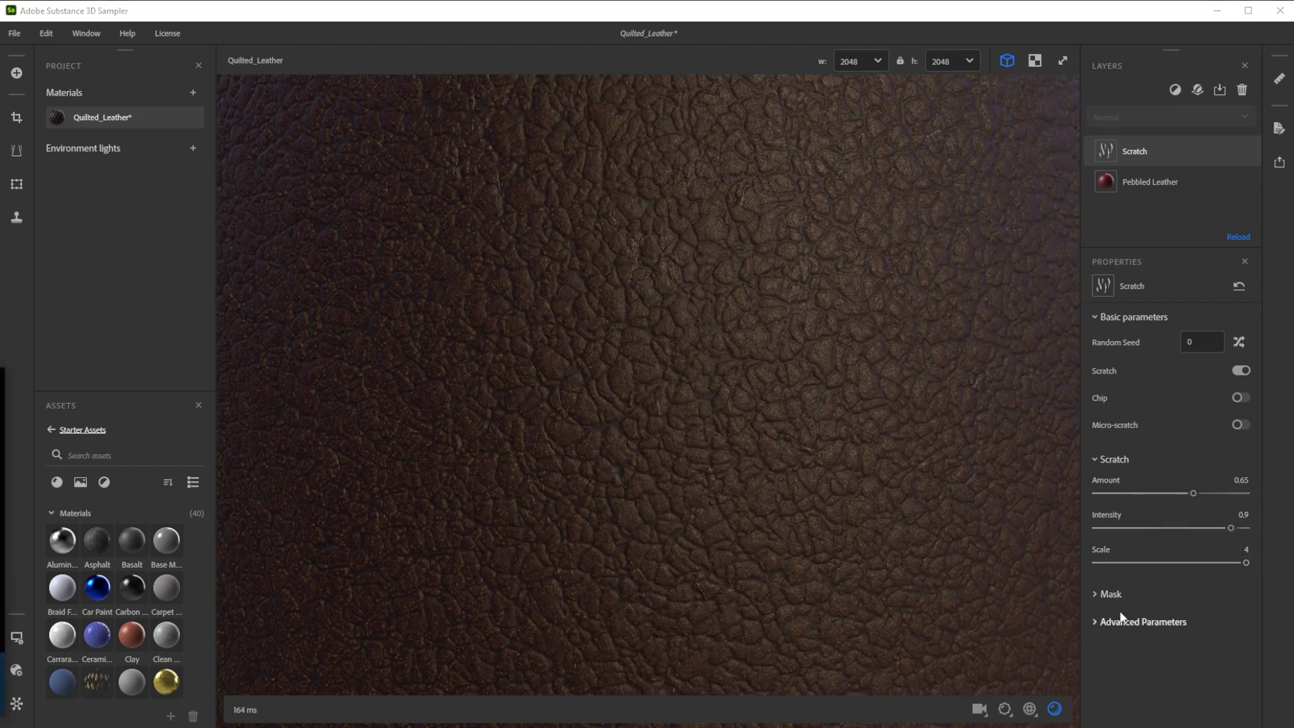
Enable the Scratch layer's base colour and set it to dark red #4E2525.
{"action": "left_click", "coordinate": [1098, 621]}
{"action": "scroll", "coordinate": [1171, 623], "scroll_direction": "down", "scroll_amount": 5}
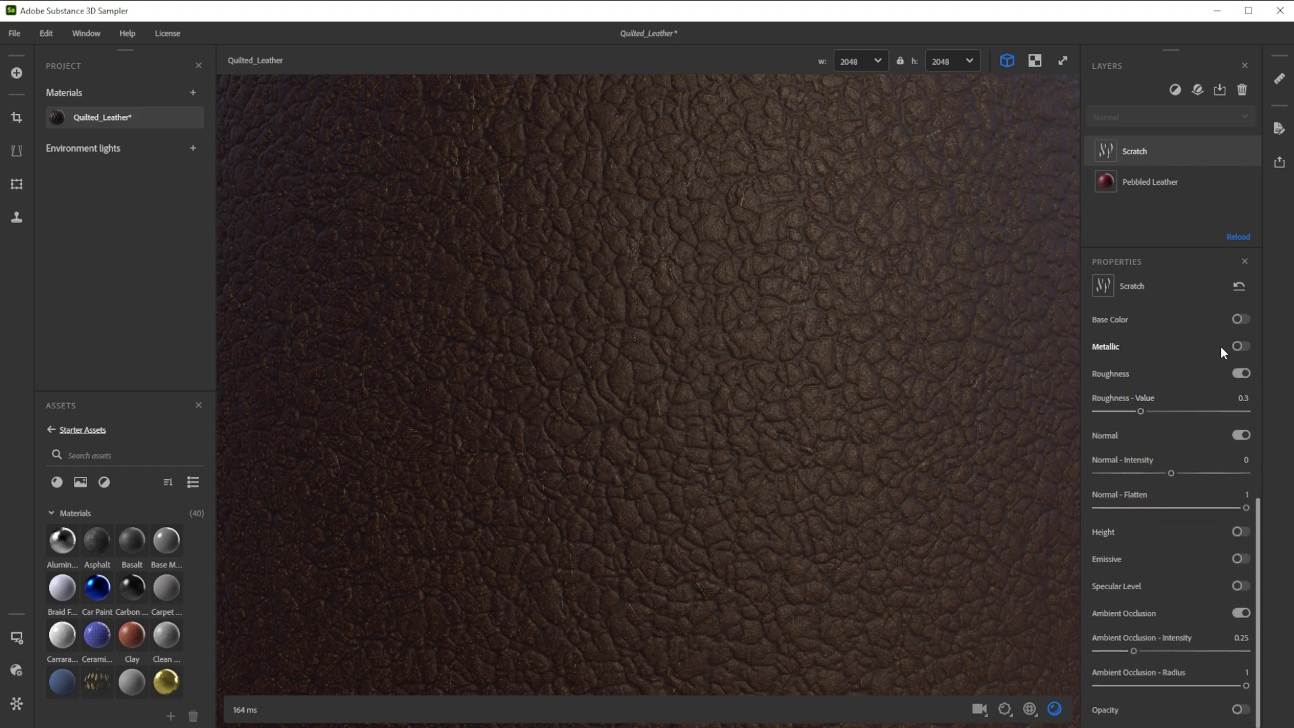
{"action": "left_click", "coordinate": [1240, 318]}
{"action": "left_click", "coordinate": [1229, 347]}
{"action": "left_click", "coordinate": [640, 300]}
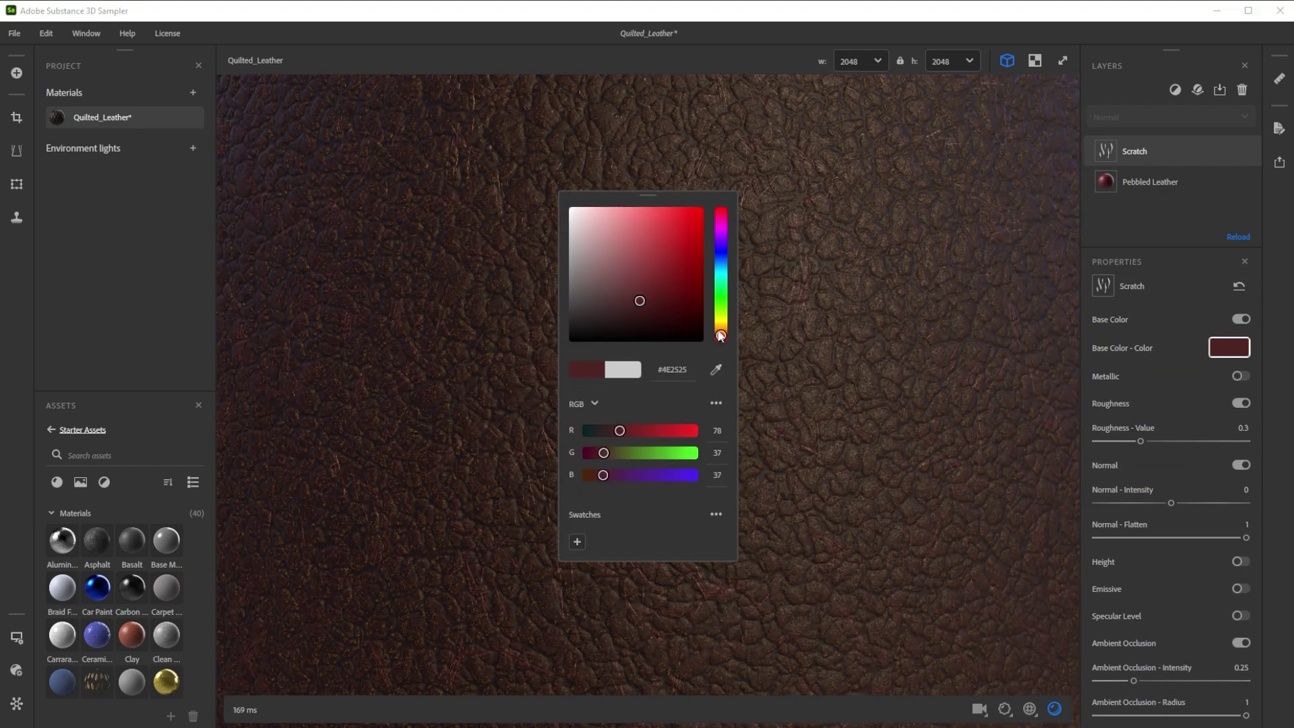
Set Scratch roughness to 0.75, normal intensity to 0.1, and enable height at 0.05.
{"action": "left_click", "coordinate": [1243, 428]}
{"action": "type", "text": "0.75"}
{"action": "key", "text": "Return"}
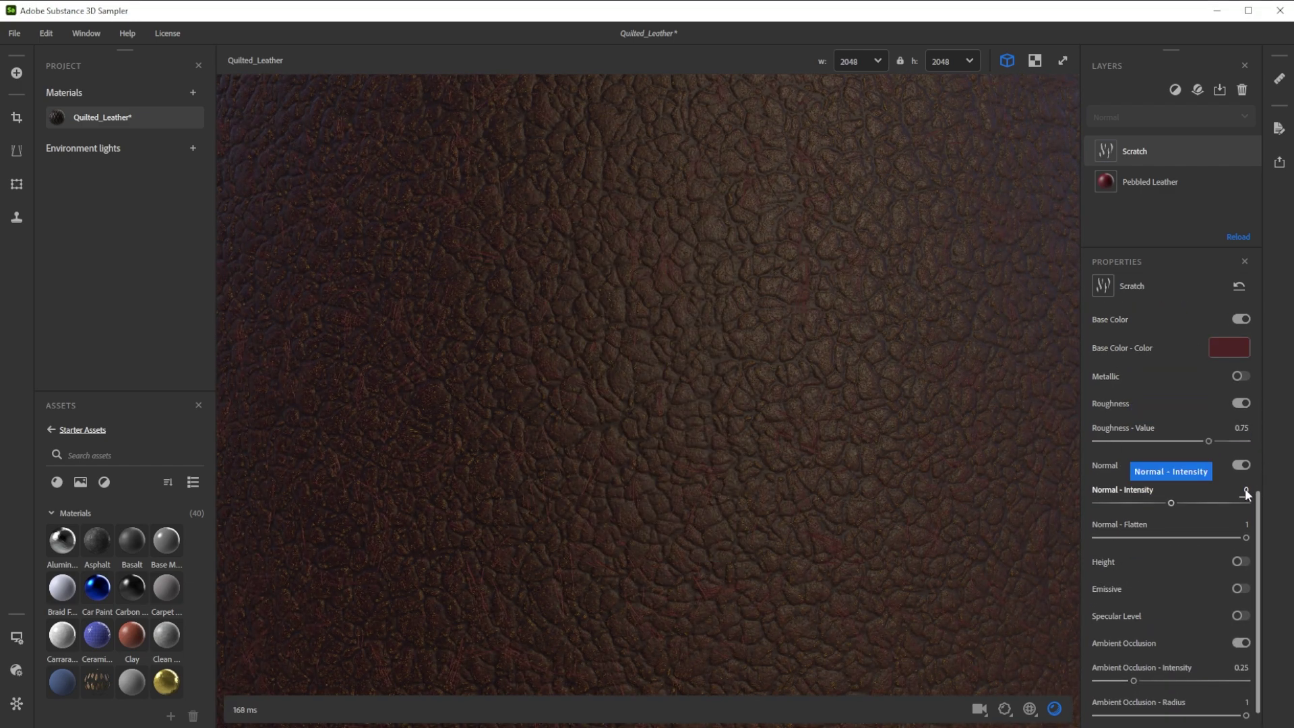
{"action": "left_click", "coordinate": [1244, 489]}
{"action": "type", "text": "0.1"}
{"action": "key", "text": "Return"}
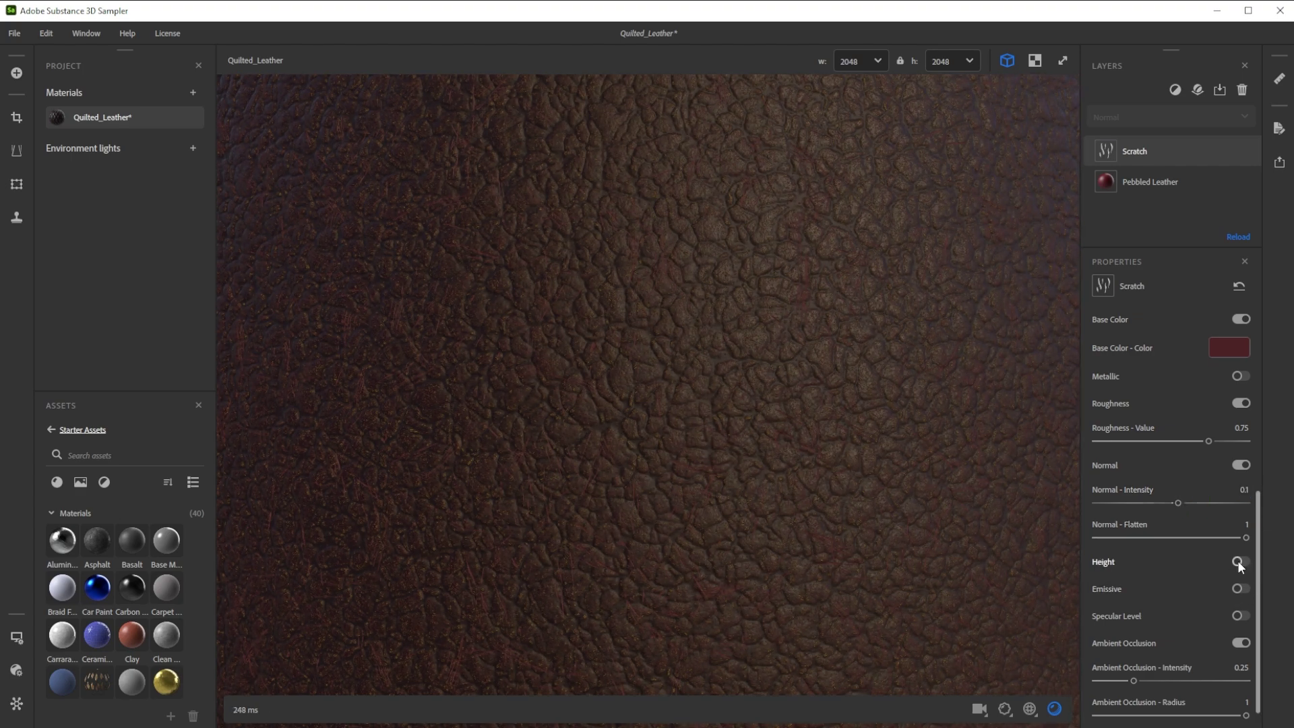
{"action": "left_click", "coordinate": [1240, 560]}
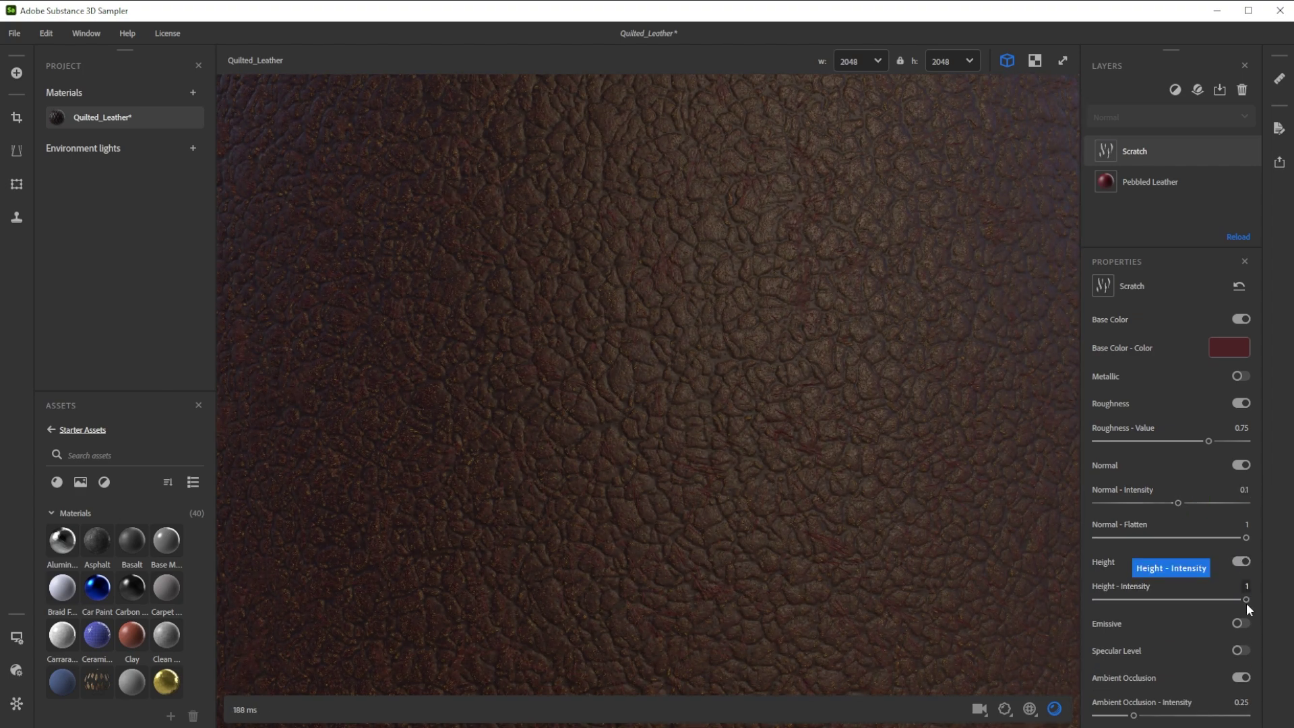
{"action": "type", "text": "0.05"}
{"action": "key", "text": "Return"}
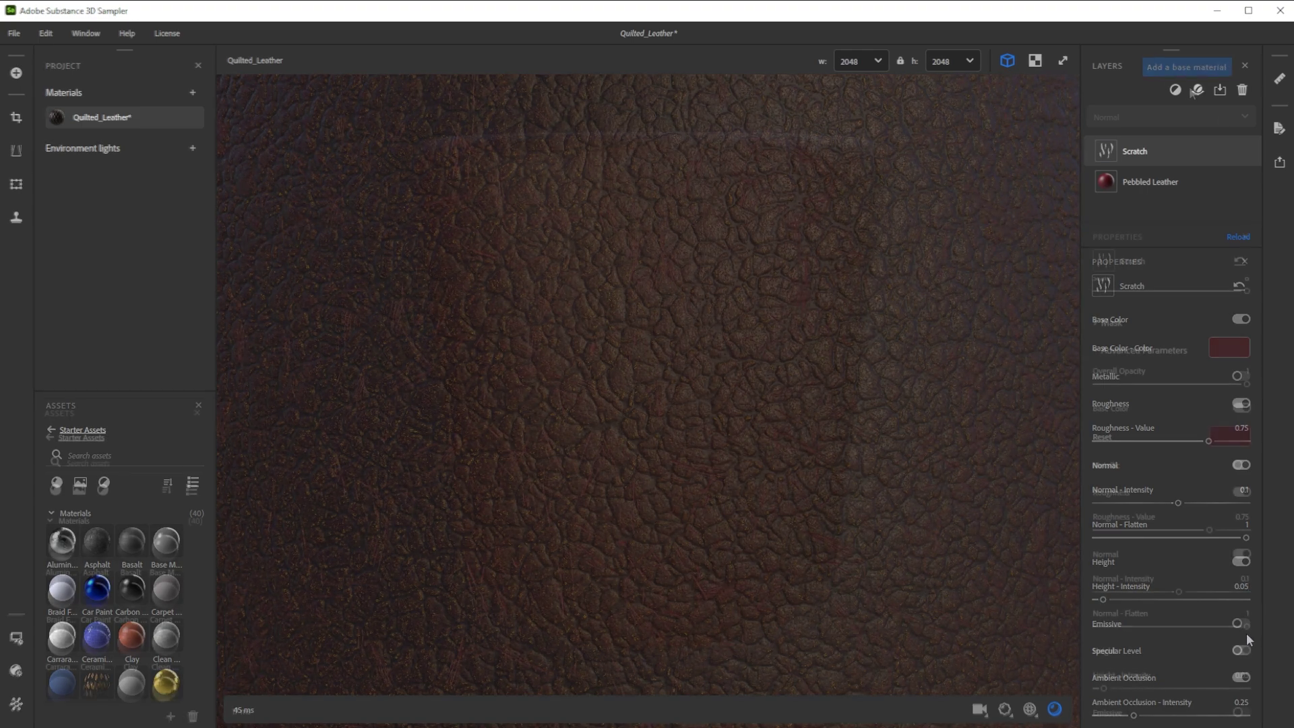
Add a Quilt Stitch filter layer from the filter search.
{"action": "left_click", "coordinate": [1178, 87]}
{"action": "type", "text": "qu"}
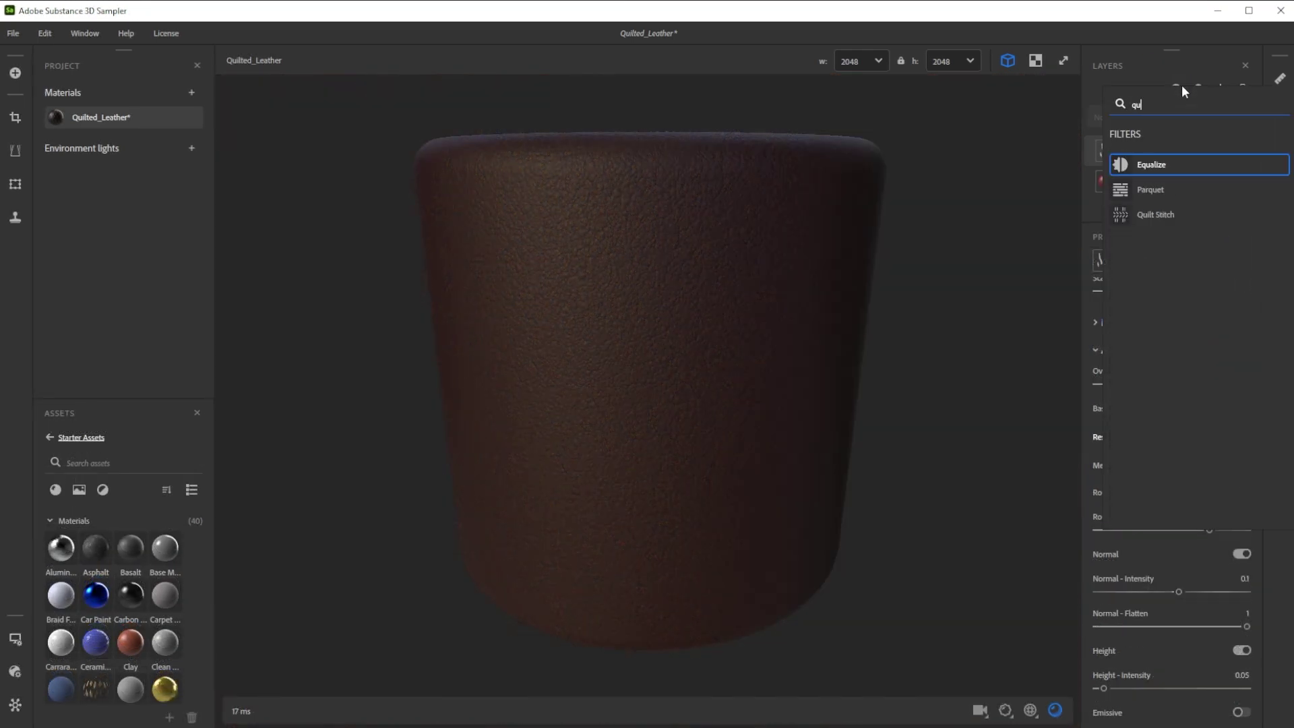
{"action": "left_click", "coordinate": [1159, 213]}
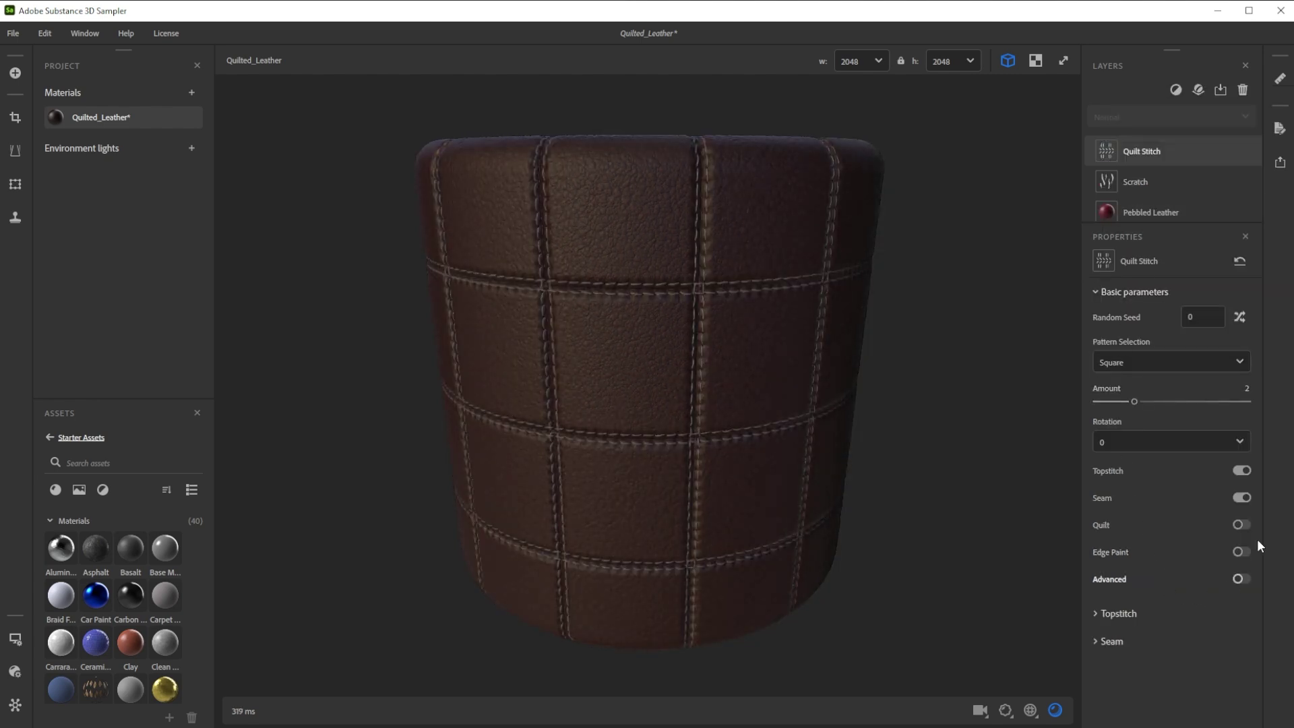
Toggle topstitch, seams, quilt bulge and edge paint on and off to compare, restoring each.
{"action": "left_click", "coordinate": [1244, 467]}
{"action": "left_click", "coordinate": [1244, 468]}
{"action": "left_click", "coordinate": [1245, 497]}
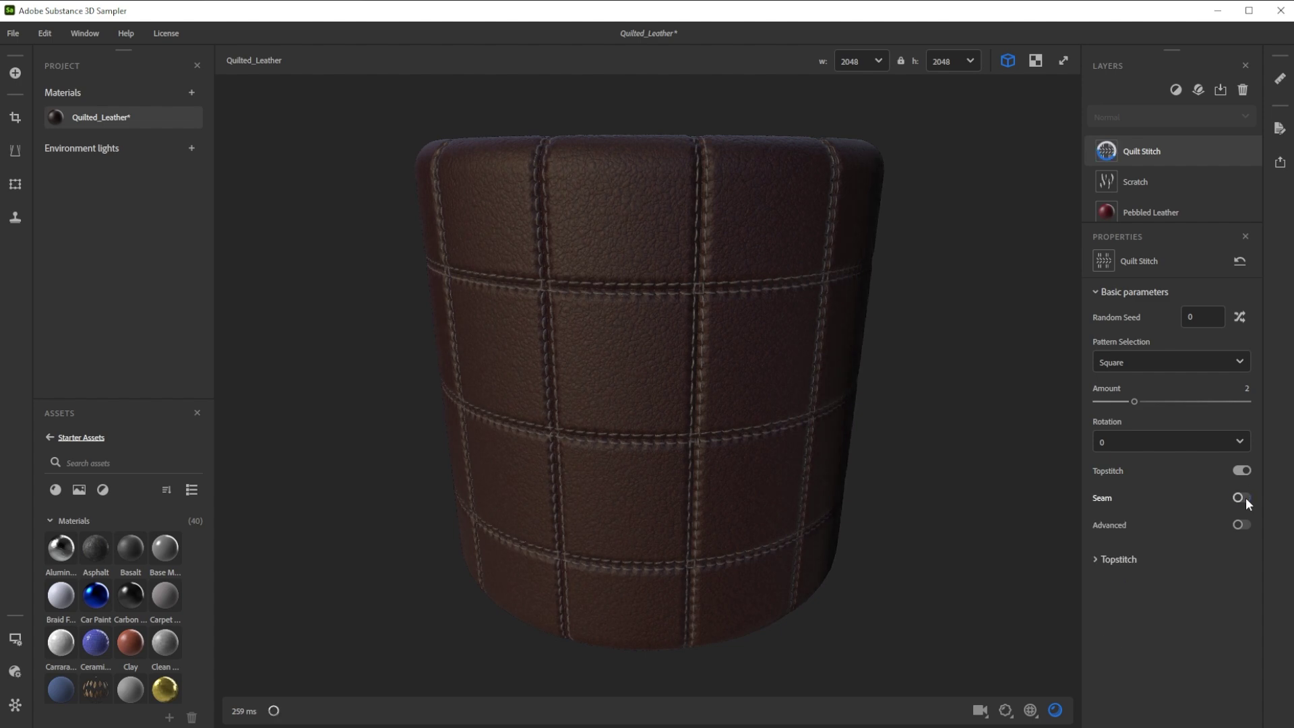
{"action": "left_click", "coordinate": [1245, 497]}
{"action": "left_click", "coordinate": [1242, 524]}
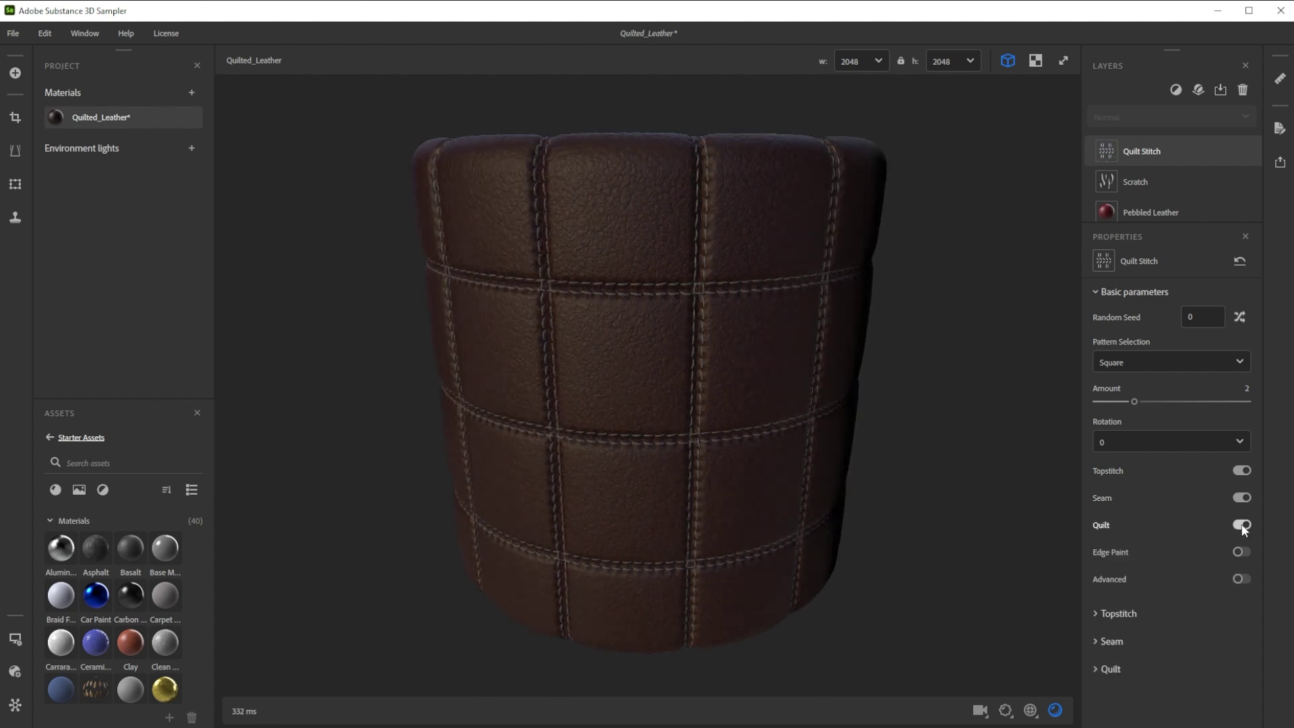
{"action": "left_click", "coordinate": [1242, 524]}
{"action": "left_click", "coordinate": [1240, 552]}
{"action": "left_click", "coordinate": [1241, 552]}
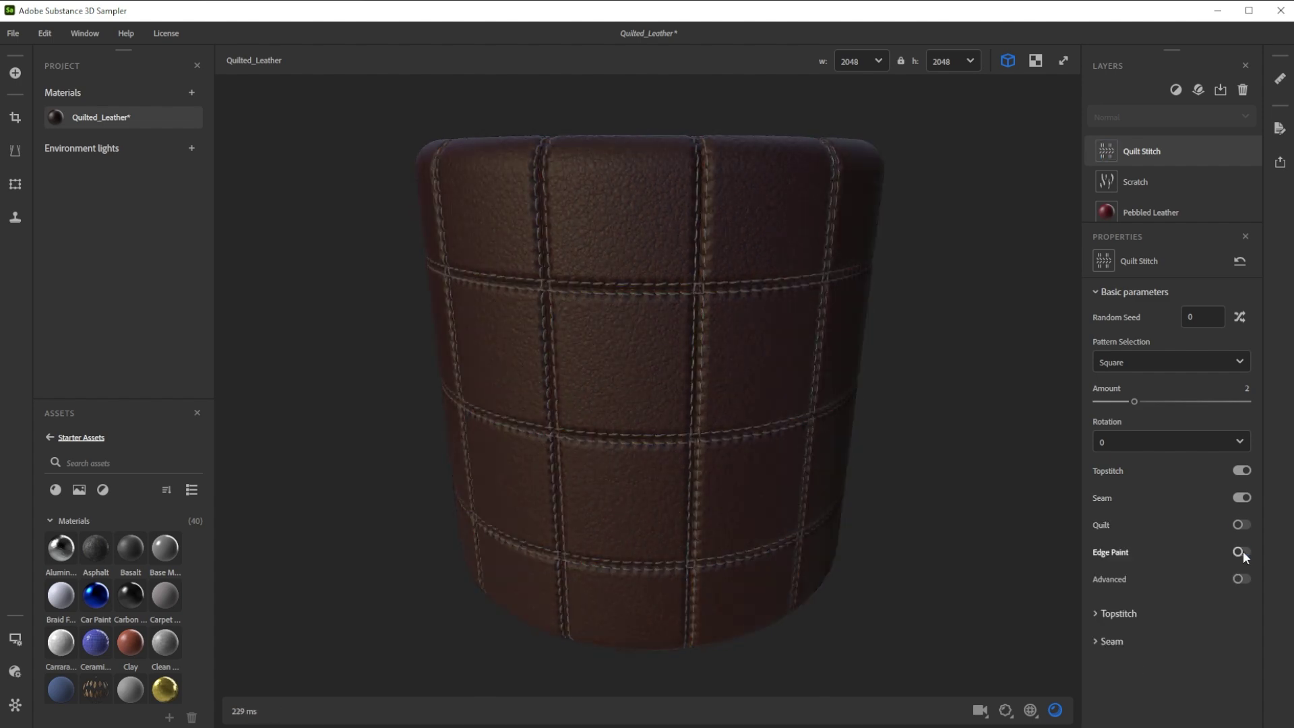
Switch to the Diamond pattern with 20 topstitches, stitch length 0.08 and stitch height 0.
{"action": "left_click", "coordinate": [1191, 361]}
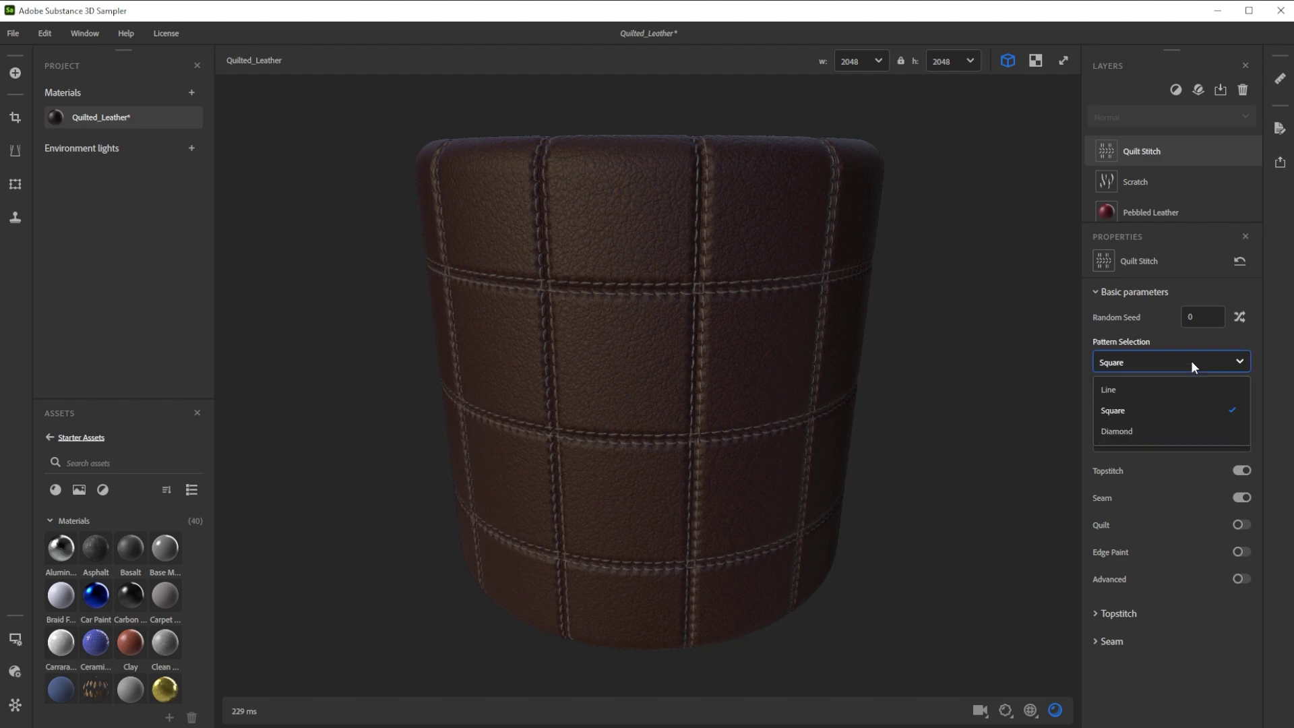
{"action": "left_click", "coordinate": [1137, 431]}
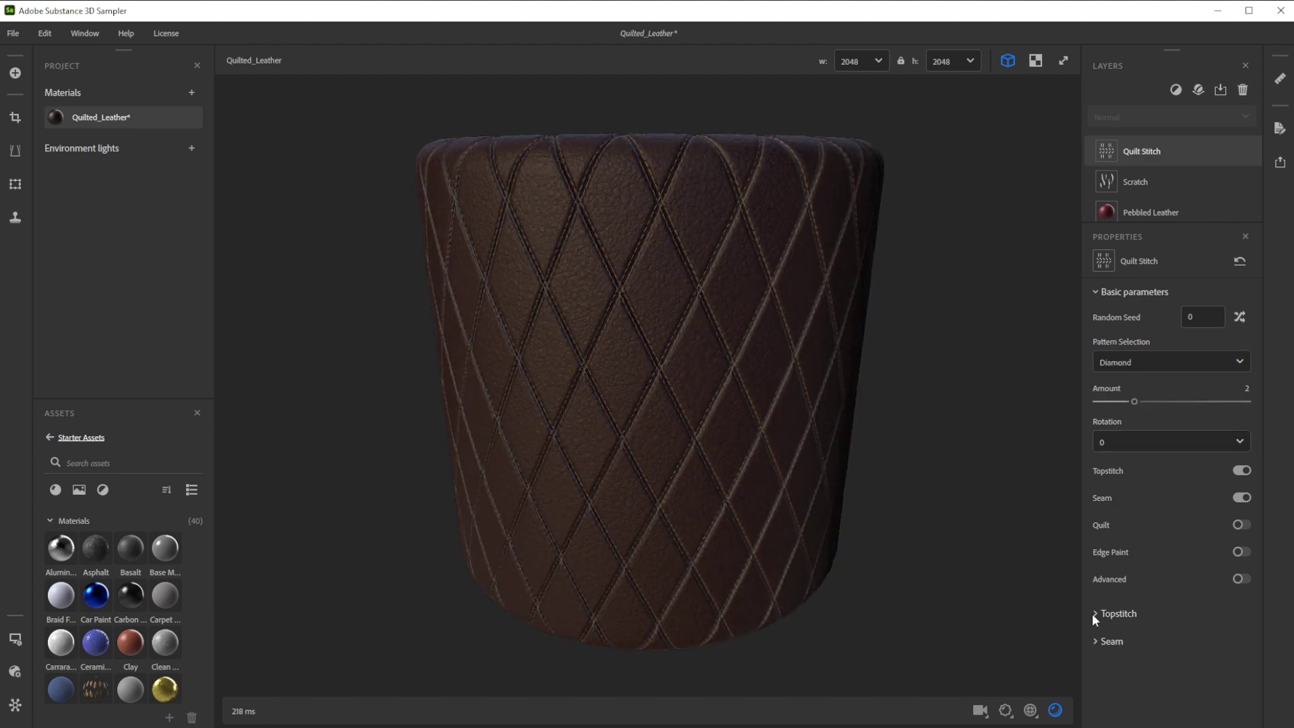
{"action": "left_click", "coordinate": [1094, 612]}
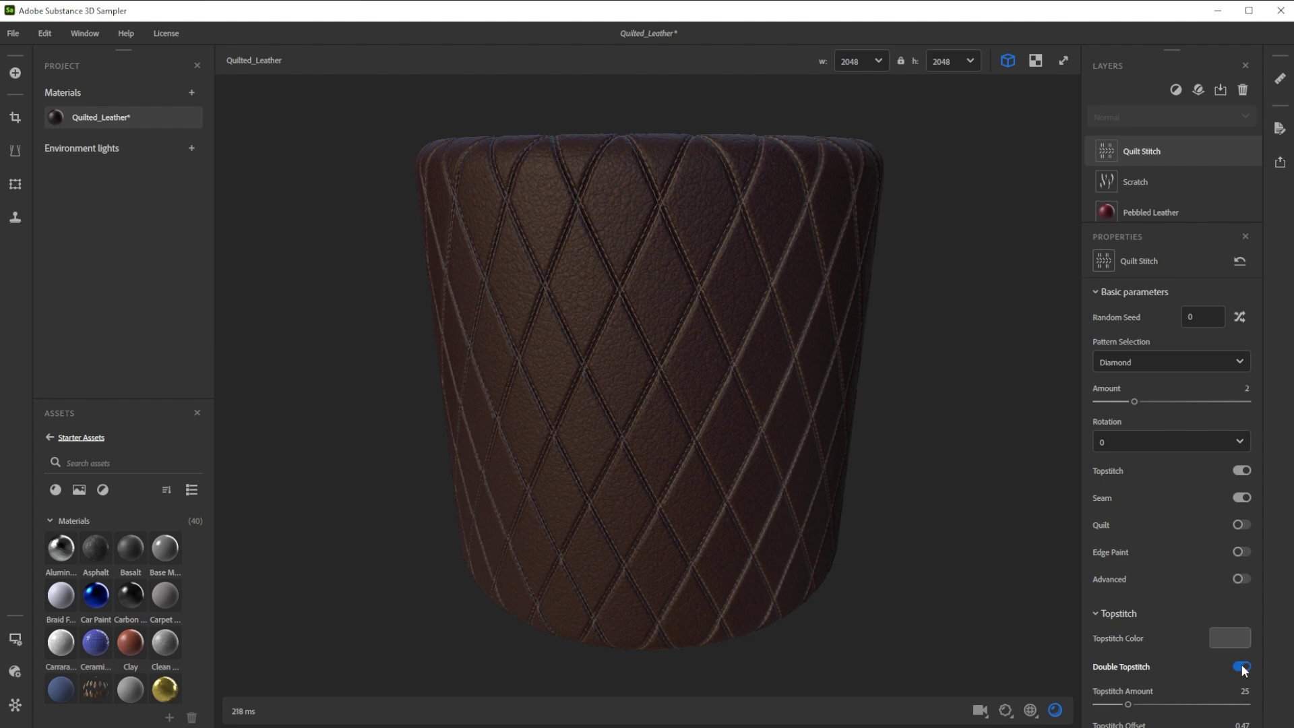
{"action": "scroll", "coordinate": [1243, 670], "scroll_direction": "down", "scroll_amount": 5}
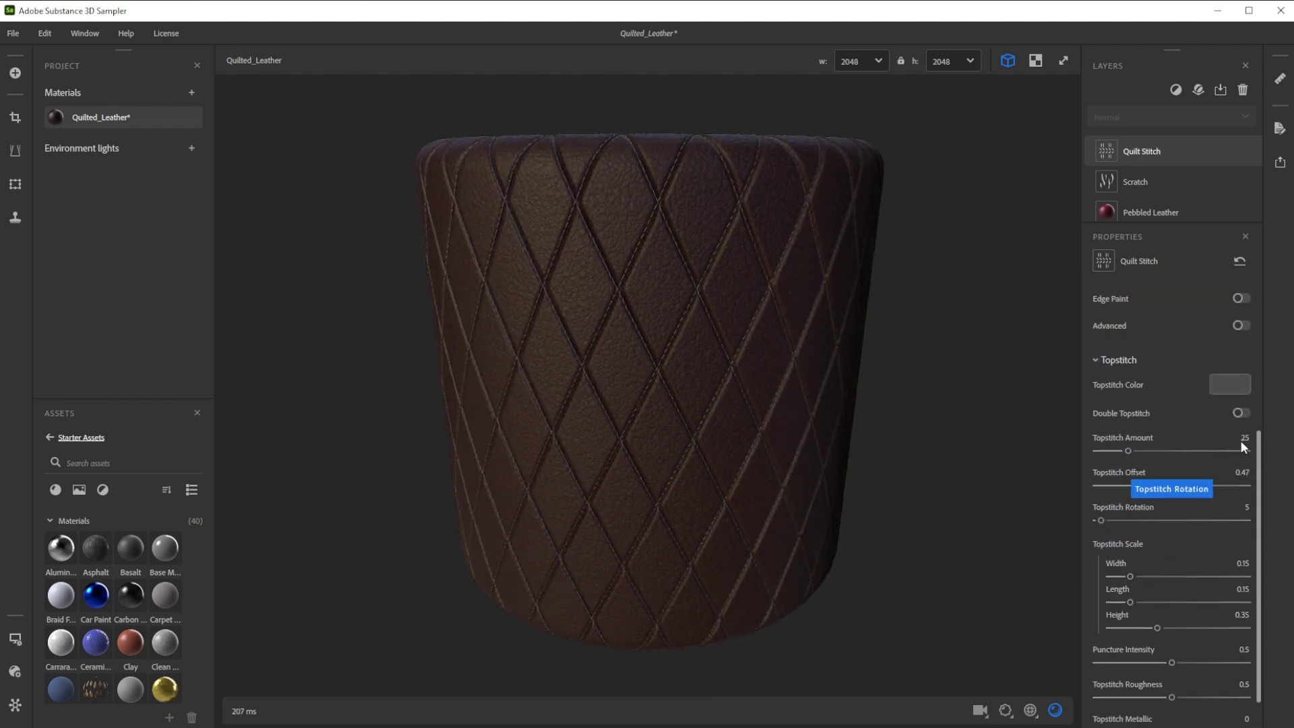
{"action": "type", "text": "20"}
{"action": "key", "text": "Return"}
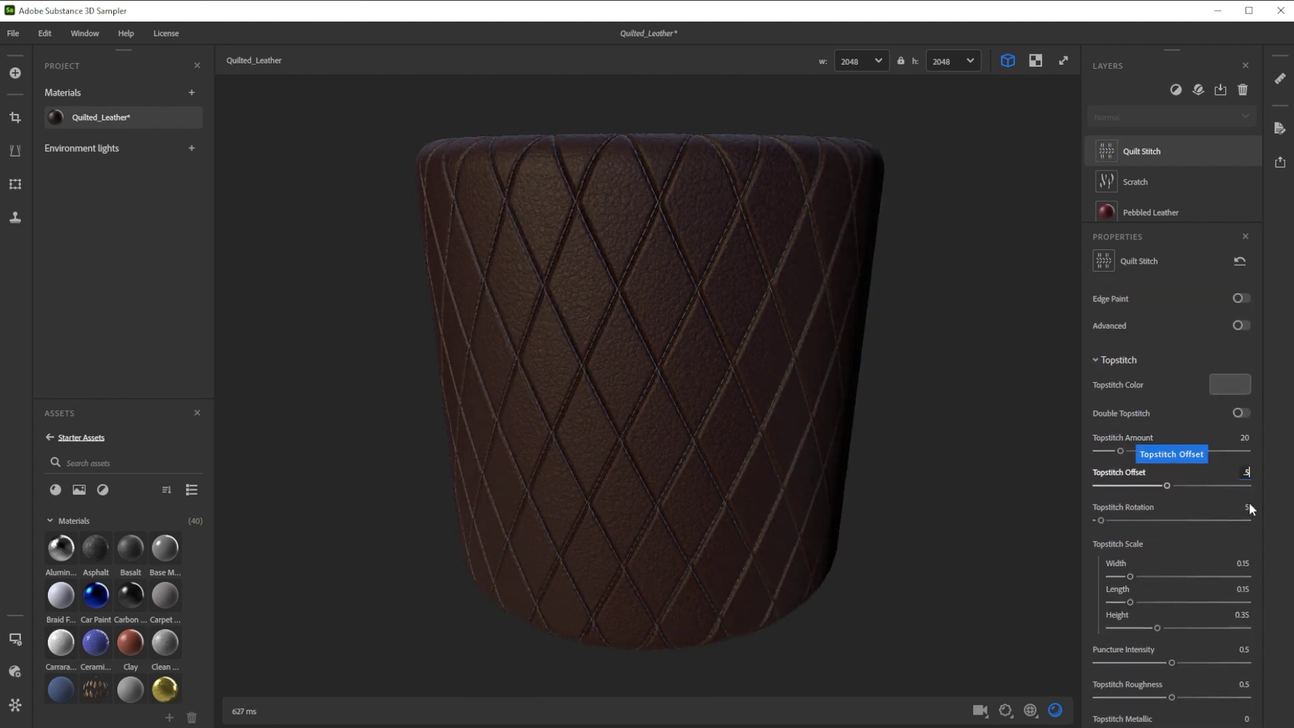
{"action": "left_click", "coordinate": [1243, 588]}
{"action": "type", "text": "0.08"}
{"action": "key", "text": "Return"}
{"action": "left_click", "coordinate": [1245, 615]}
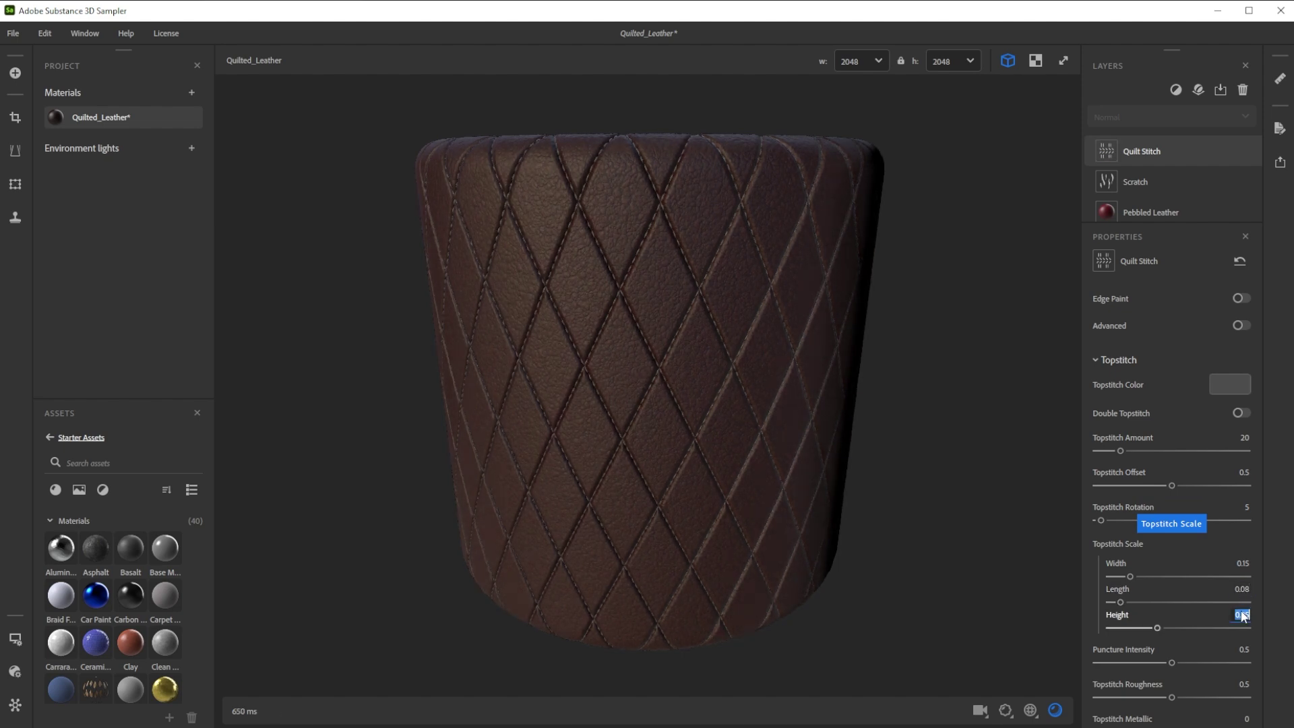
{"action": "type", "text": "0"}
{"action": "key", "text": "Return"}
Set the quilt intensity to 1.
{"action": "scroll", "coordinate": [1235, 523], "scroll_direction": "up", "scroll_amount": 5}
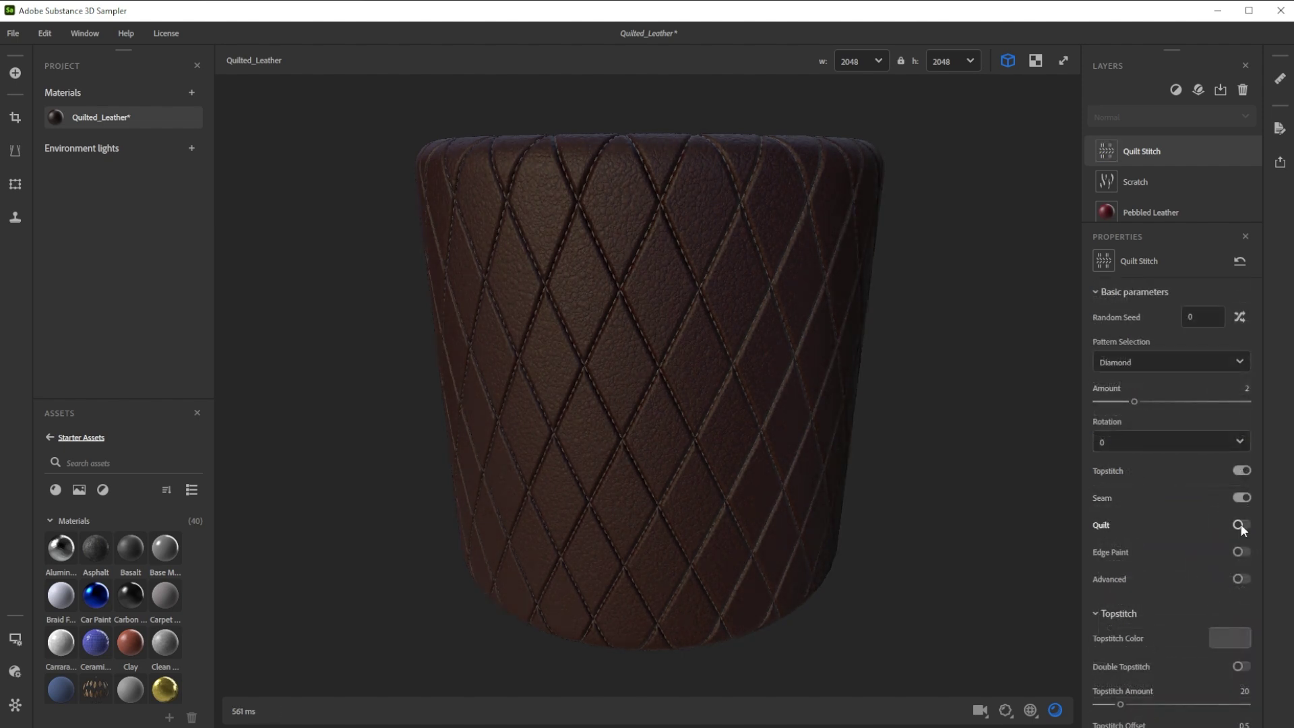
{"action": "scroll", "coordinate": [1213, 591], "scroll_direction": "down", "scroll_amount": 5}
{"action": "left_click", "coordinate": [1243, 701]}
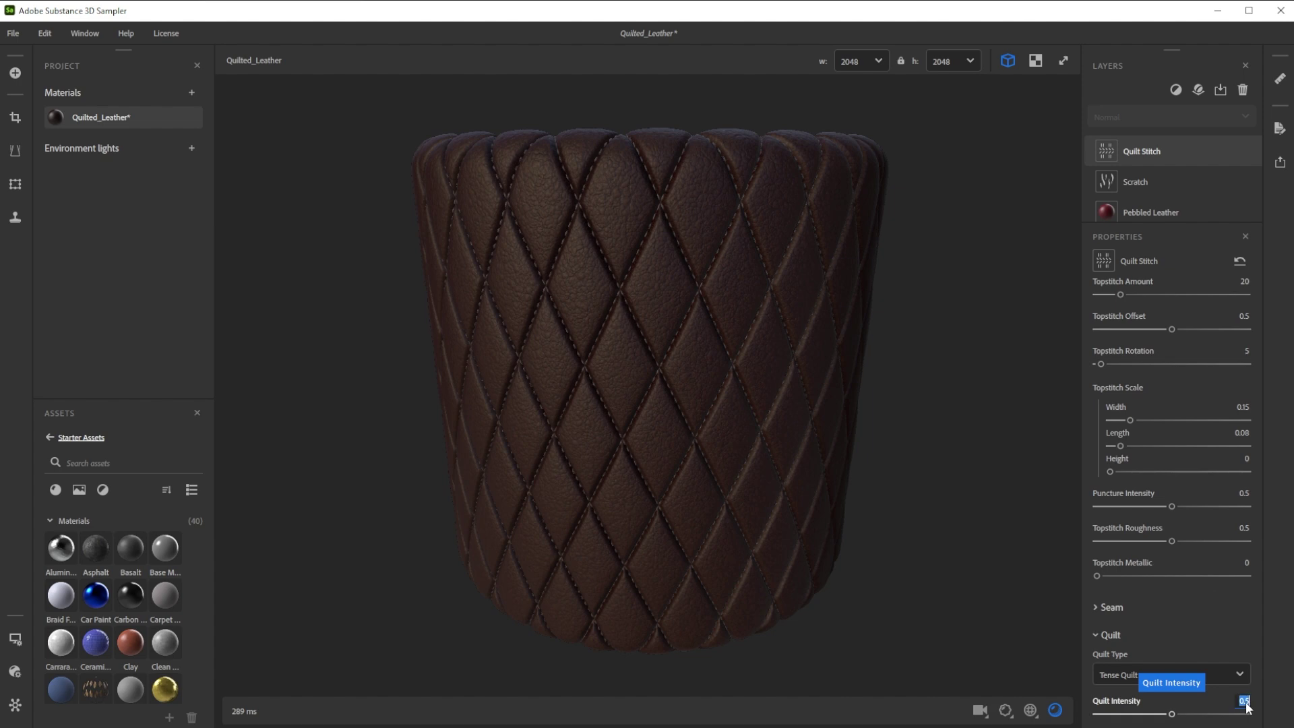
{"action": "type", "text": "1"}
{"action": "key", "text": "Return"}
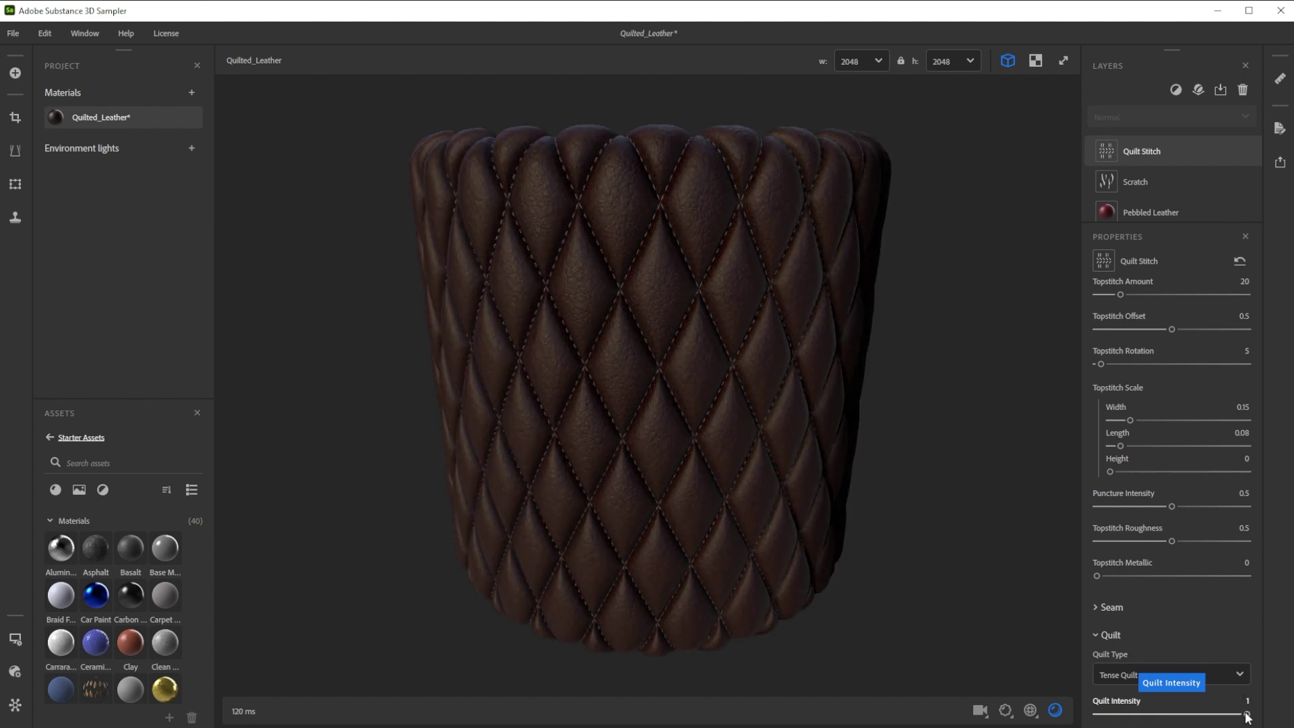
Switch to the Square pattern, tint topstitches dark red, and set Quilt Type to Smooth Edge Bulge.
{"action": "scroll", "coordinate": [1147, 362], "scroll_direction": "up", "scroll_amount": 5}
{"action": "left_click", "coordinate": [1150, 361]}
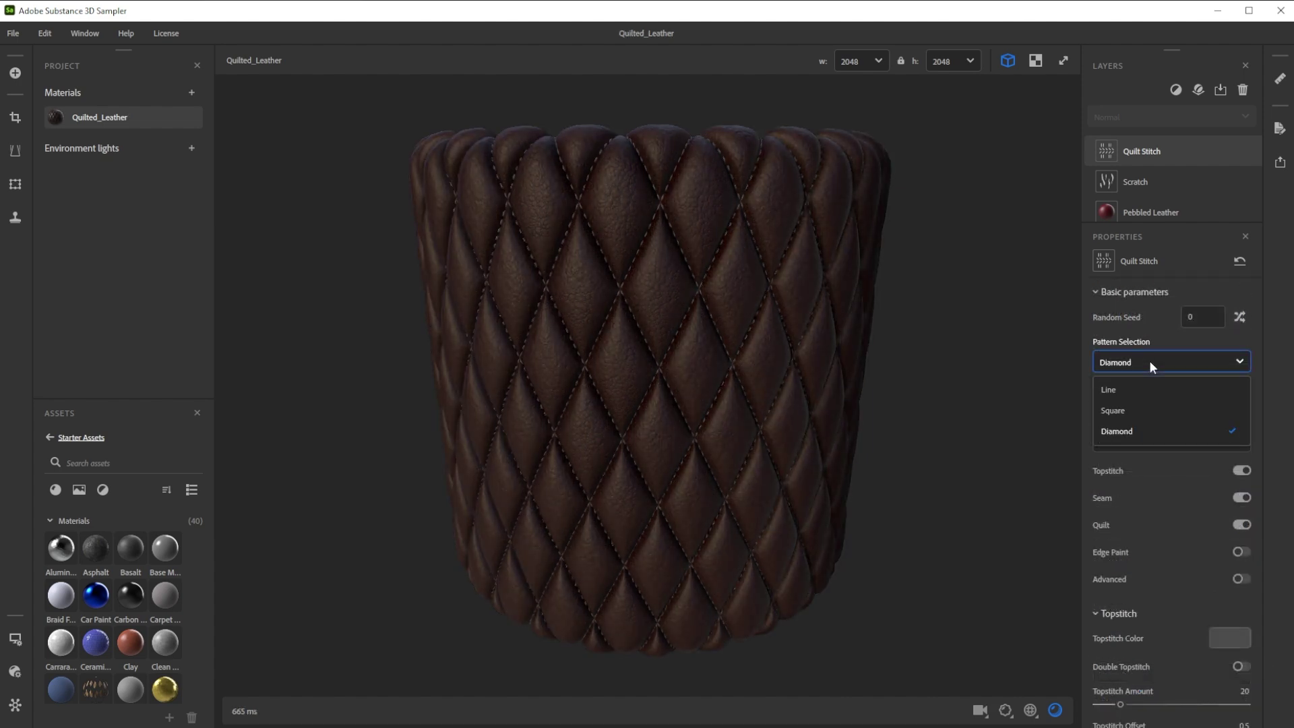
{"action": "left_click", "coordinate": [1114, 409]}
{"action": "left_click", "coordinate": [1230, 637]}
{"action": "left_click", "coordinate": [333, 326]}
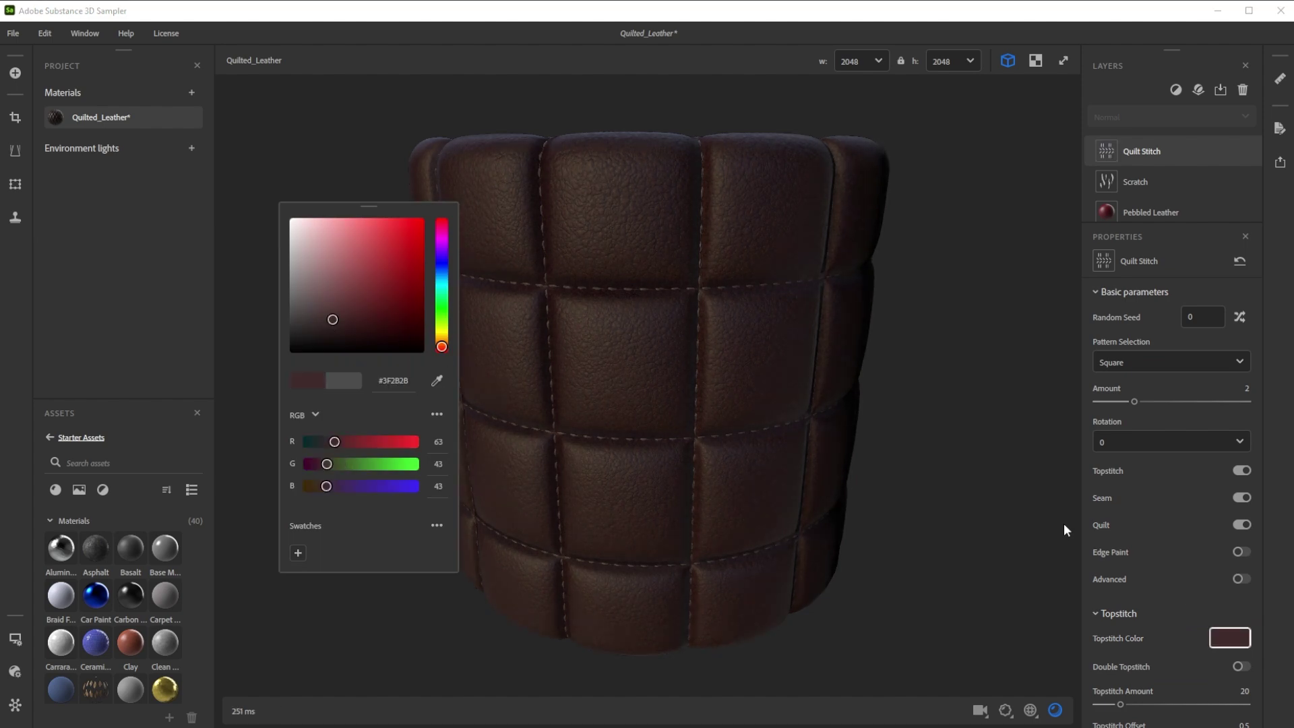
{"action": "scroll", "coordinate": [1183, 604], "scroll_direction": "down", "scroll_amount": 10}
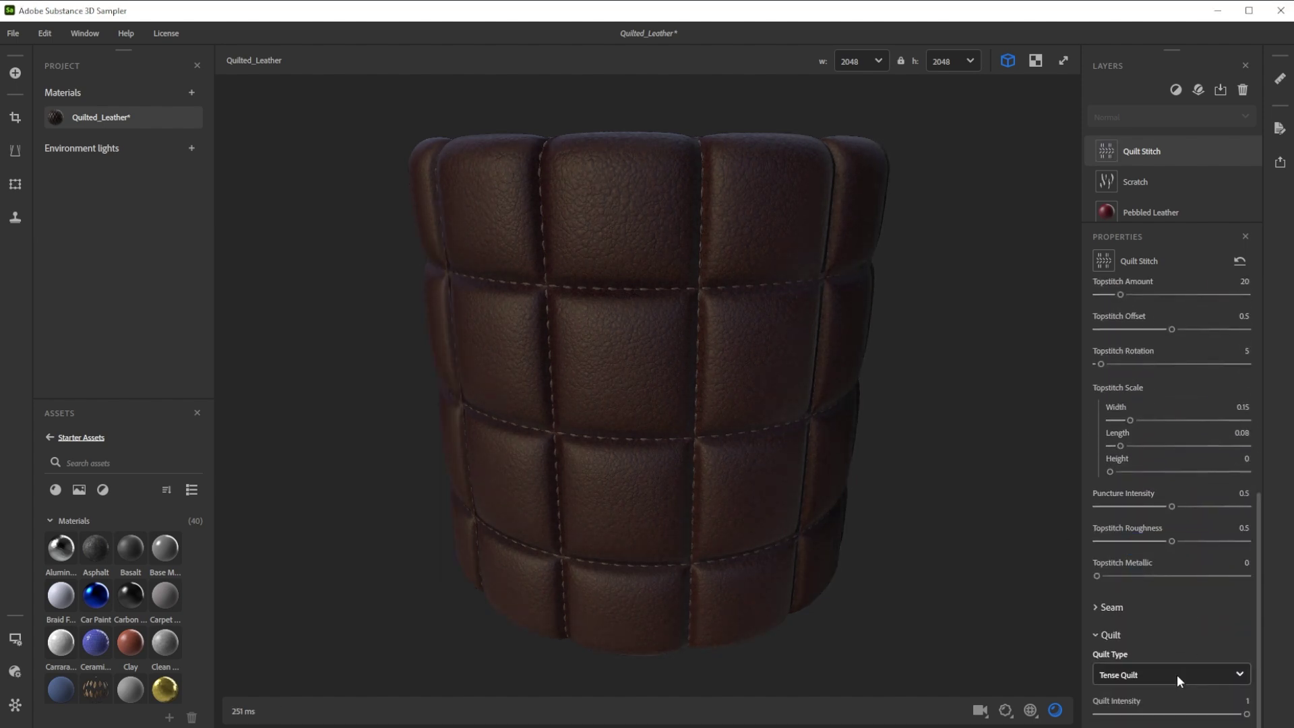
{"action": "left_click", "coordinate": [1177, 674]}
{"action": "left_click", "coordinate": [1151, 624]}
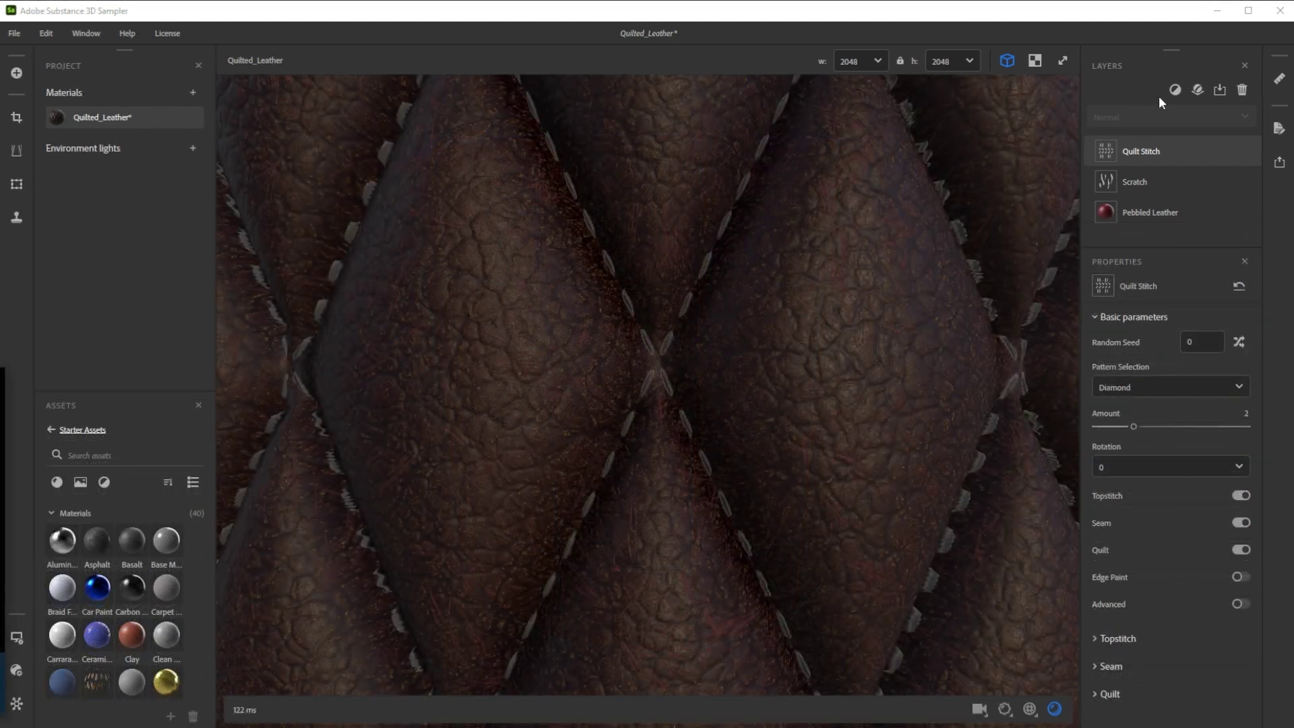
Add a Smudge/Stain layer with the fingerprints preset and roughness 0.3.
{"action": "left_click", "coordinate": [1175, 90]}
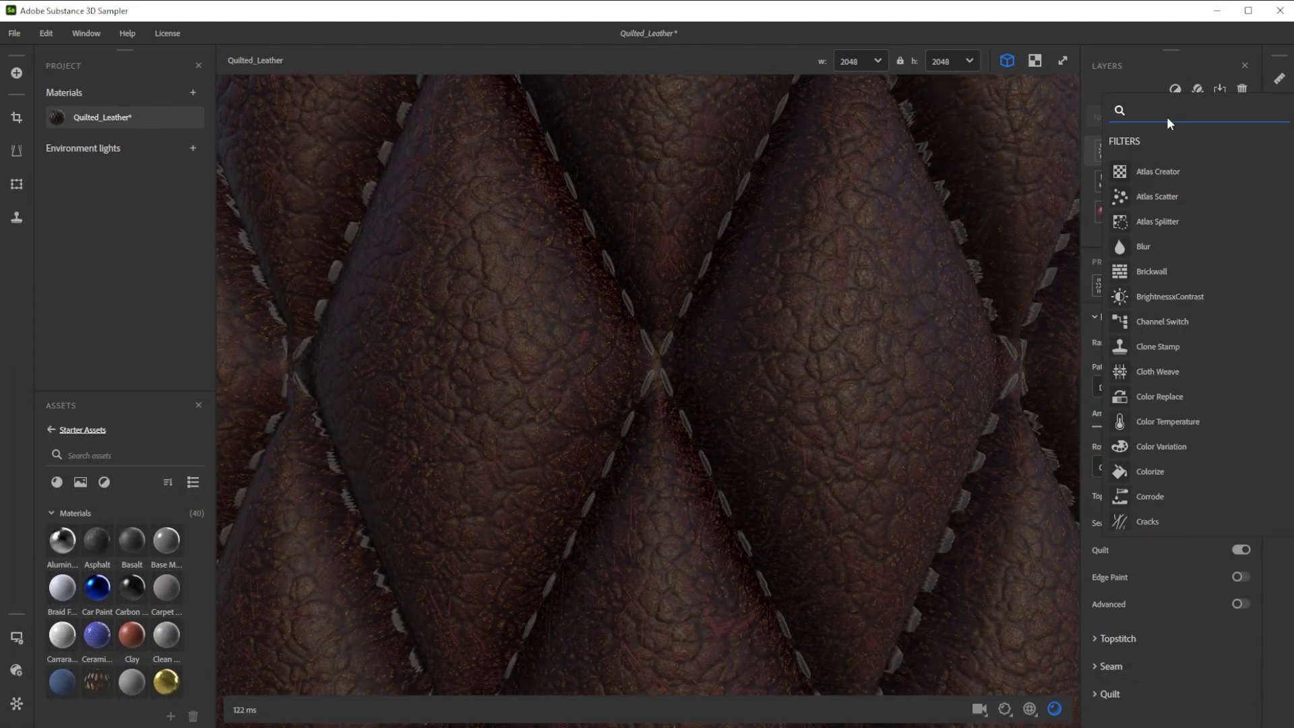
{"action": "type", "text": "sm"}
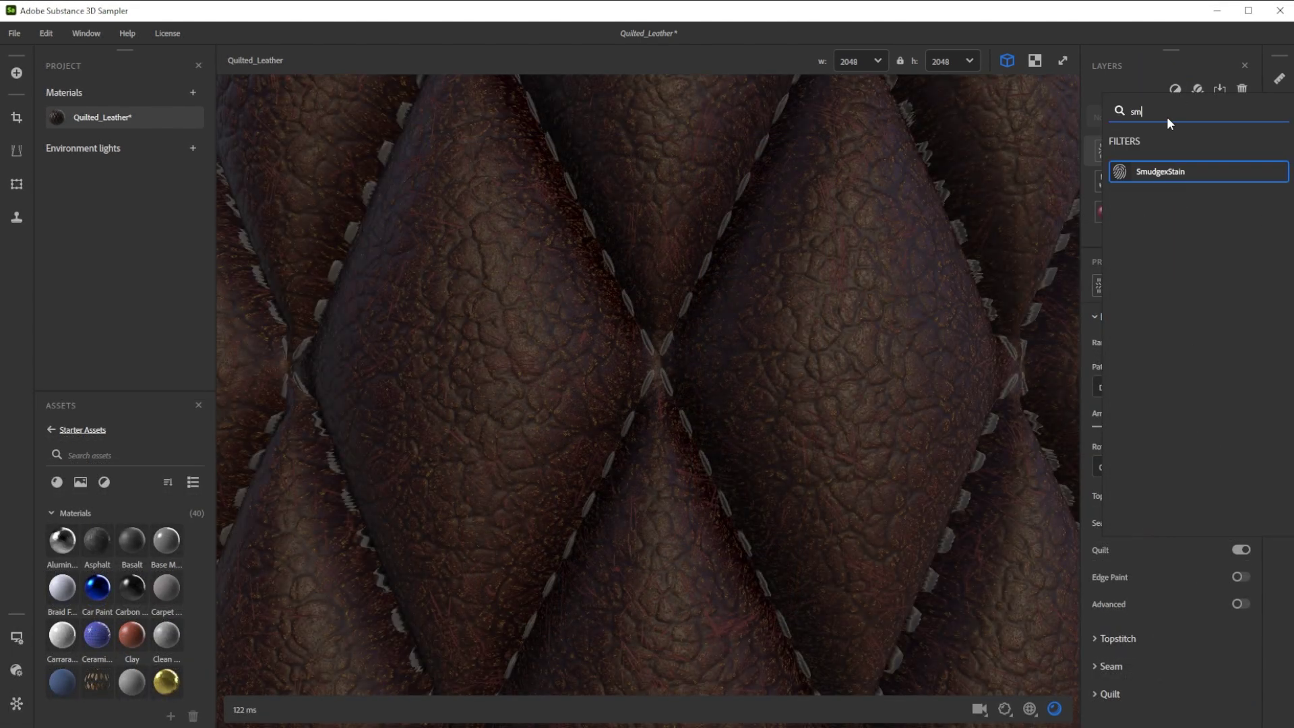
{"action": "left_click", "coordinate": [1158, 175]}
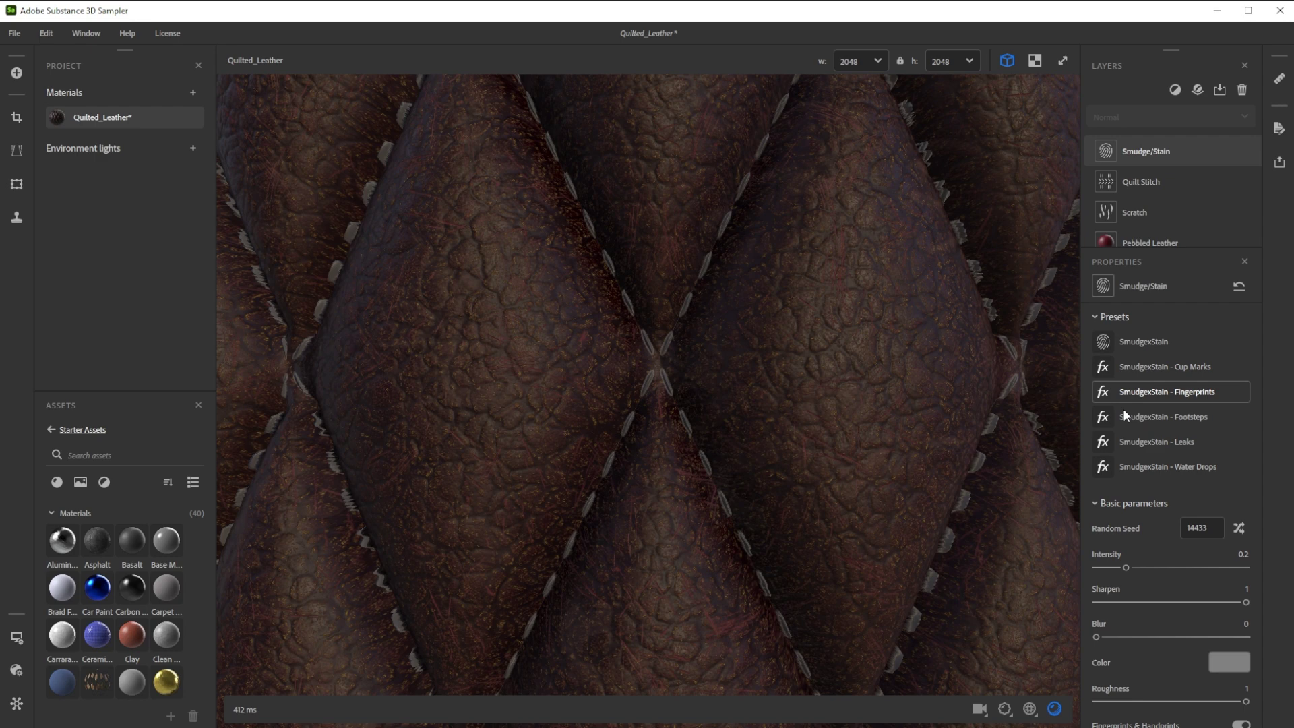
{"action": "left_click", "coordinate": [1176, 416]}
{"action": "left_click", "coordinate": [1189, 393]}
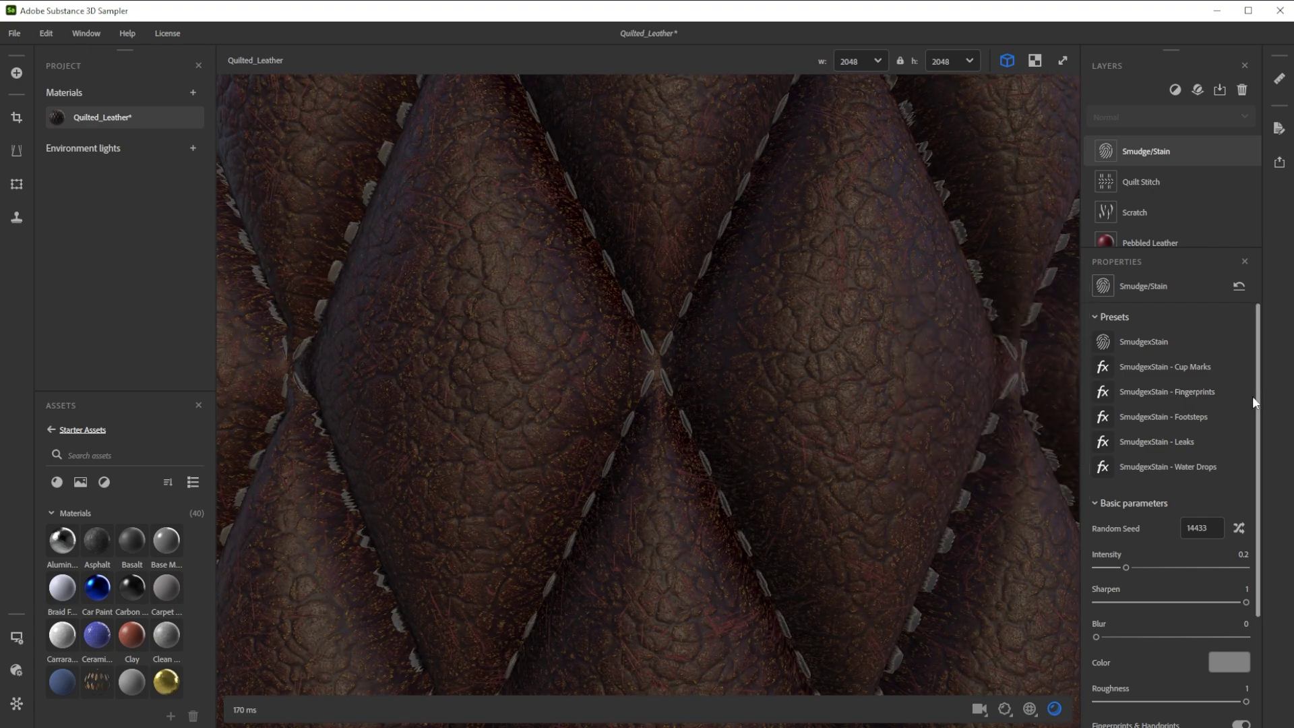
{"action": "scroll", "coordinate": [1219, 434], "scroll_direction": "down", "scroll_amount": 5}
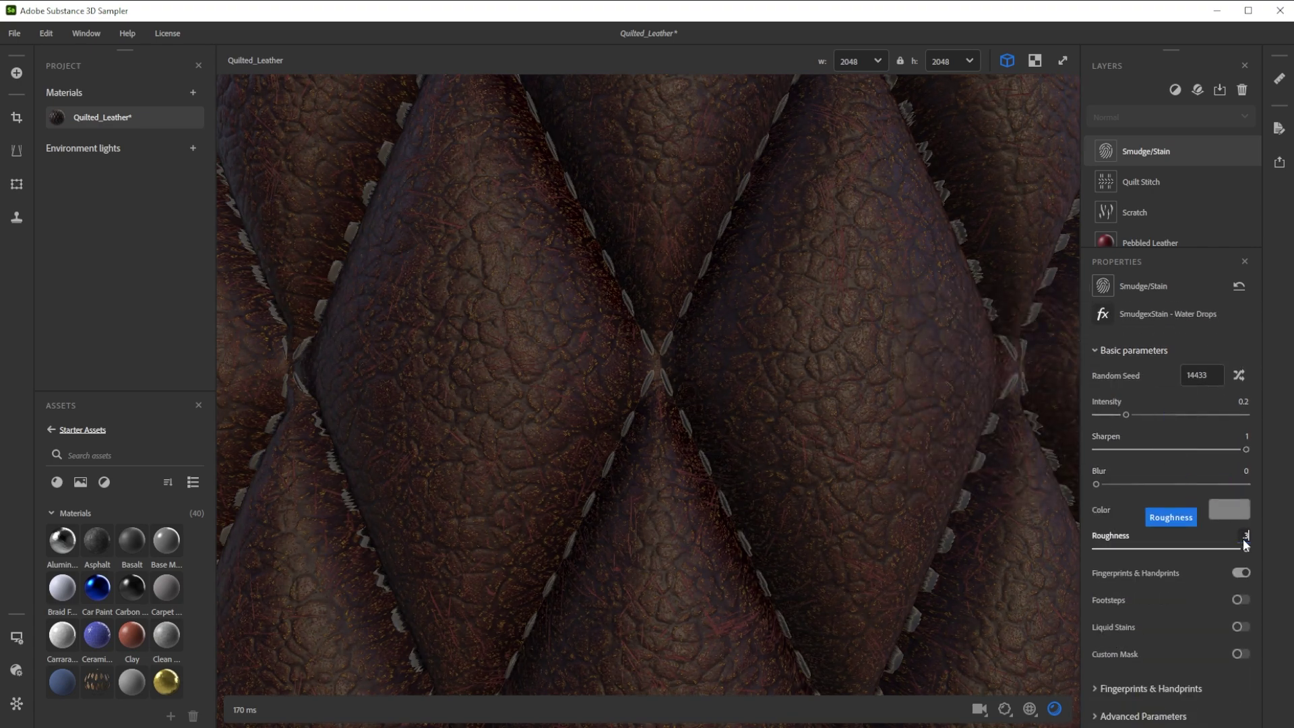
{"action": "double_click", "coordinate": [1245, 543]}
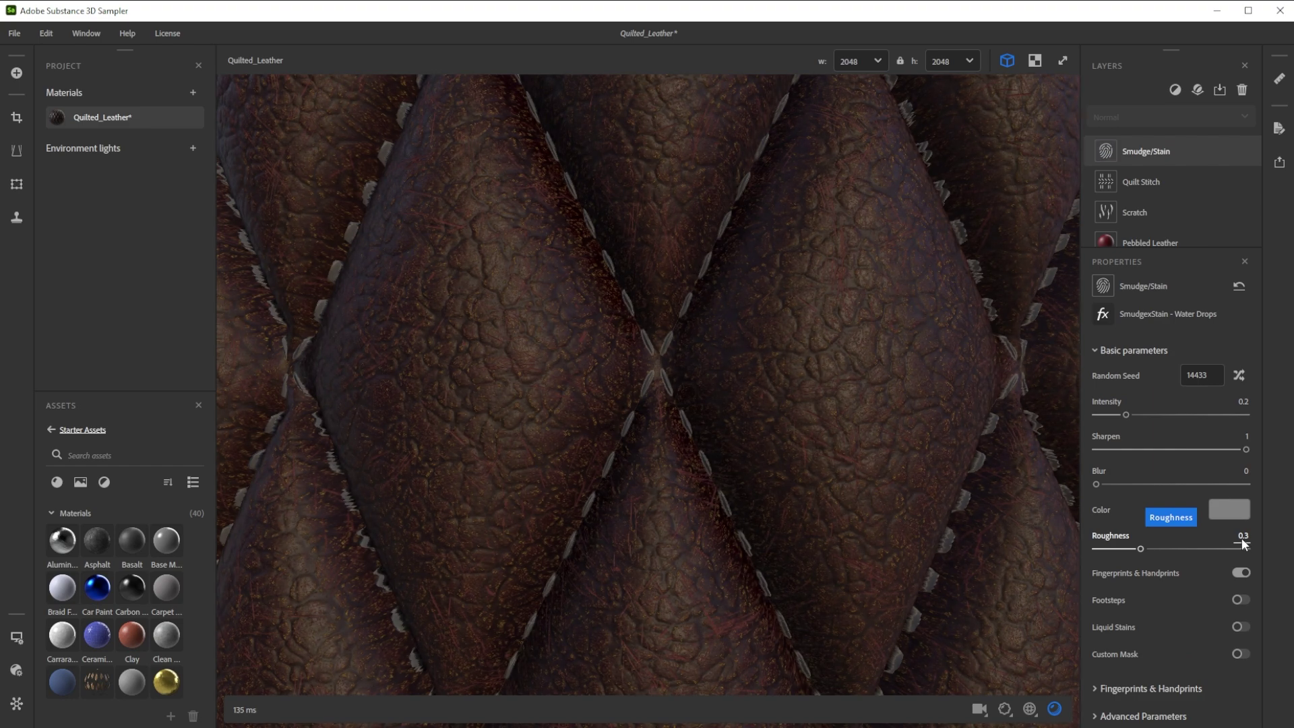
Set Fingerprints & Handprints intensity 0.8, size 1 and smear intensity 0.2.
{"action": "left_click", "coordinate": [1094, 688]}
{"action": "scroll", "coordinate": [1129, 657], "scroll_direction": "down", "scroll_amount": 5}
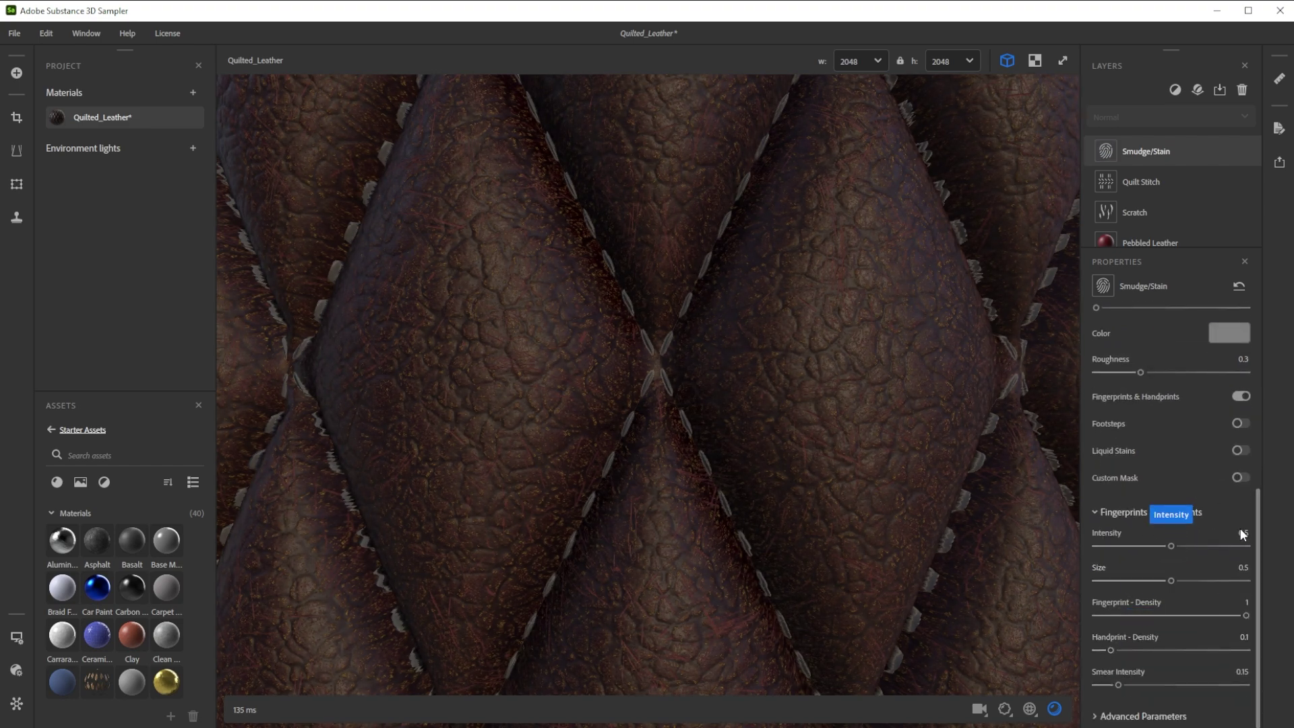
{"action": "double_click", "coordinate": [1242, 534]}
{"action": "type", "text": "0.8"}
{"action": "key", "text": "Return"}
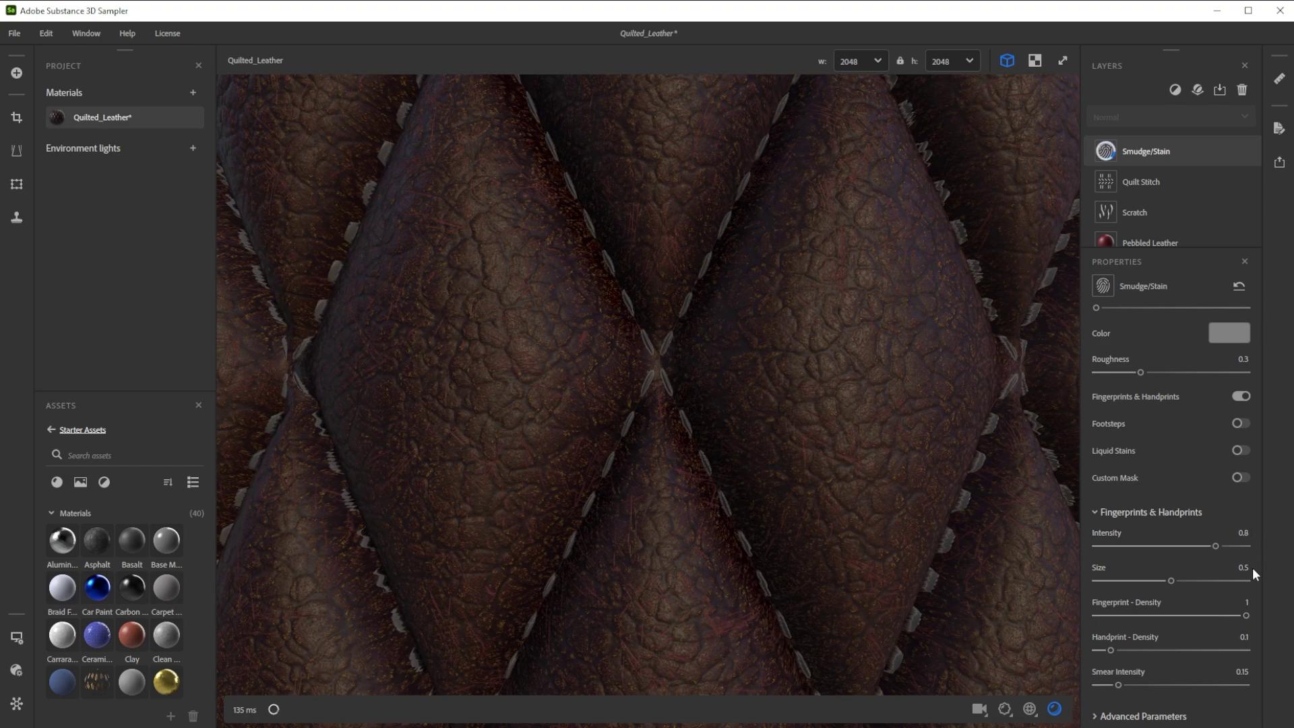
{"action": "double_click", "coordinate": [1244, 566]}
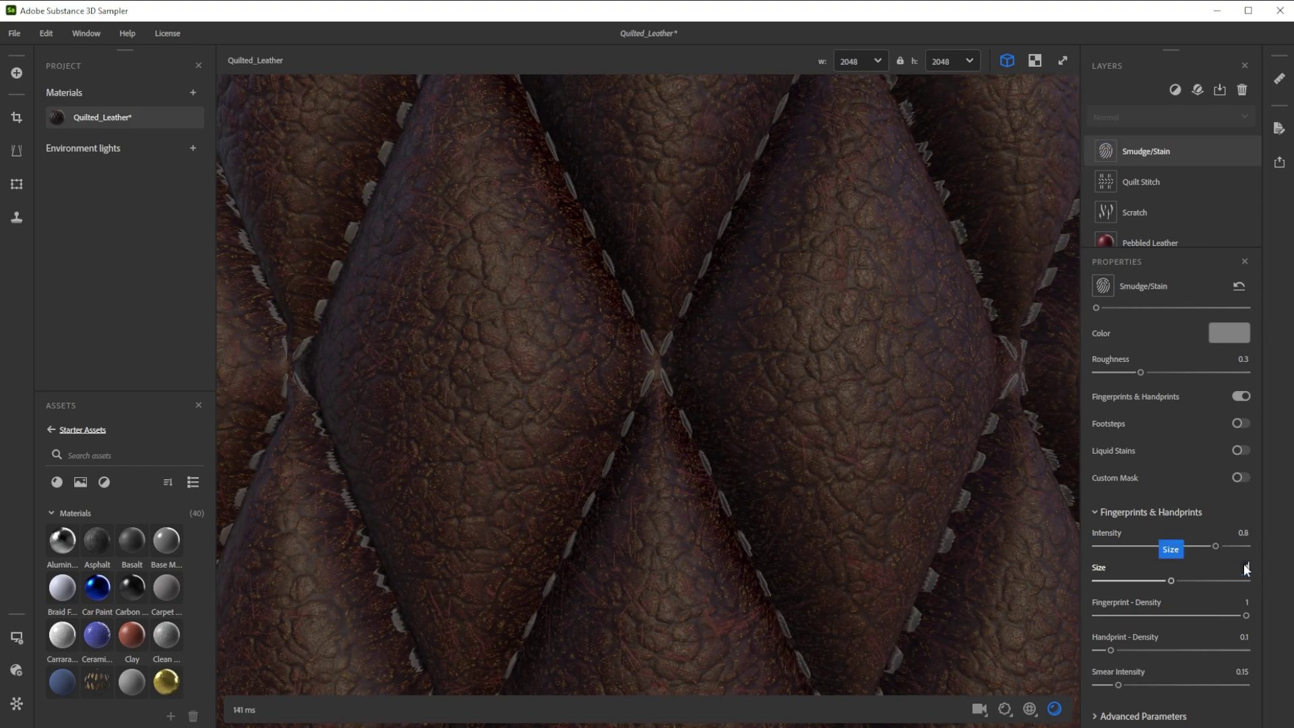
{"action": "type", "text": "1"}
{"action": "key", "text": "Return"}
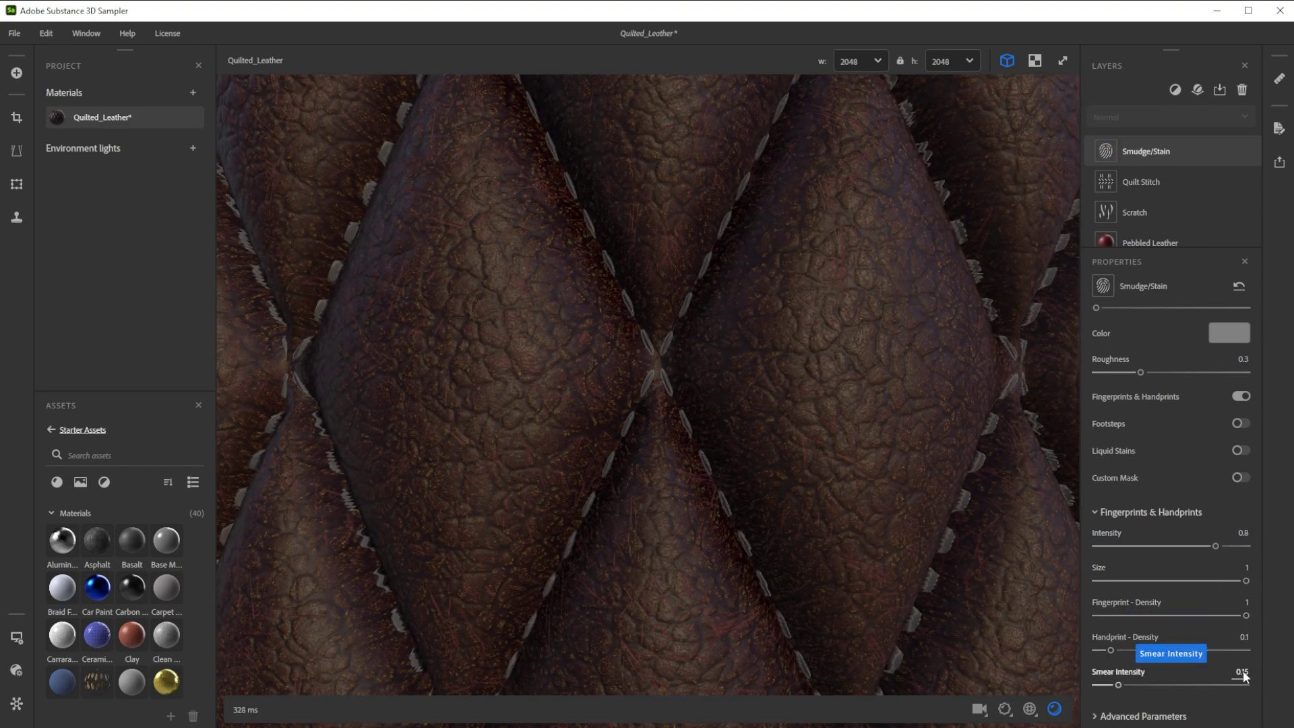
{"action": "double_click", "coordinate": [1241, 672]}
{"action": "type", "text": "0.2"}
{"action": "key", "text": "Return"}
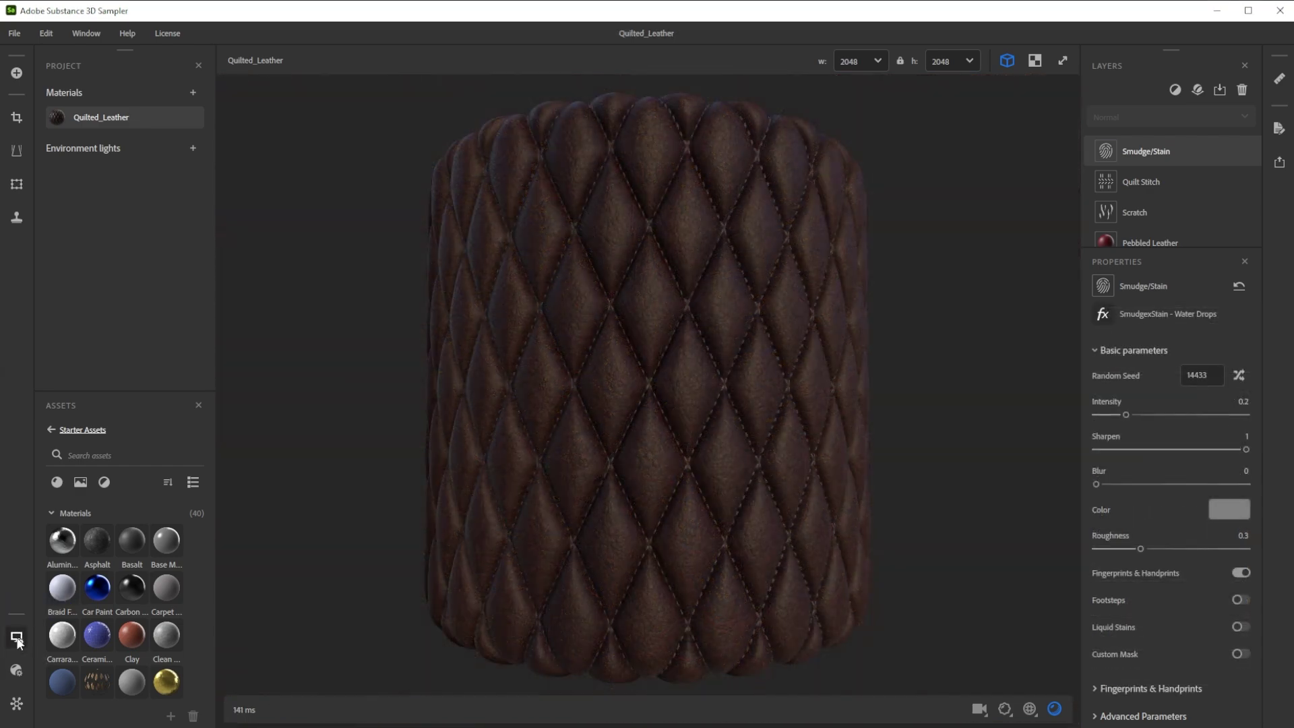
After trying the Bonifacio environments, choose Atelier and rotate its lighting around the cylinder.
{"action": "left_click", "coordinate": [17, 637]}
{"action": "scroll", "coordinate": [123, 625], "scroll_direction": "down", "scroll_amount": 10}
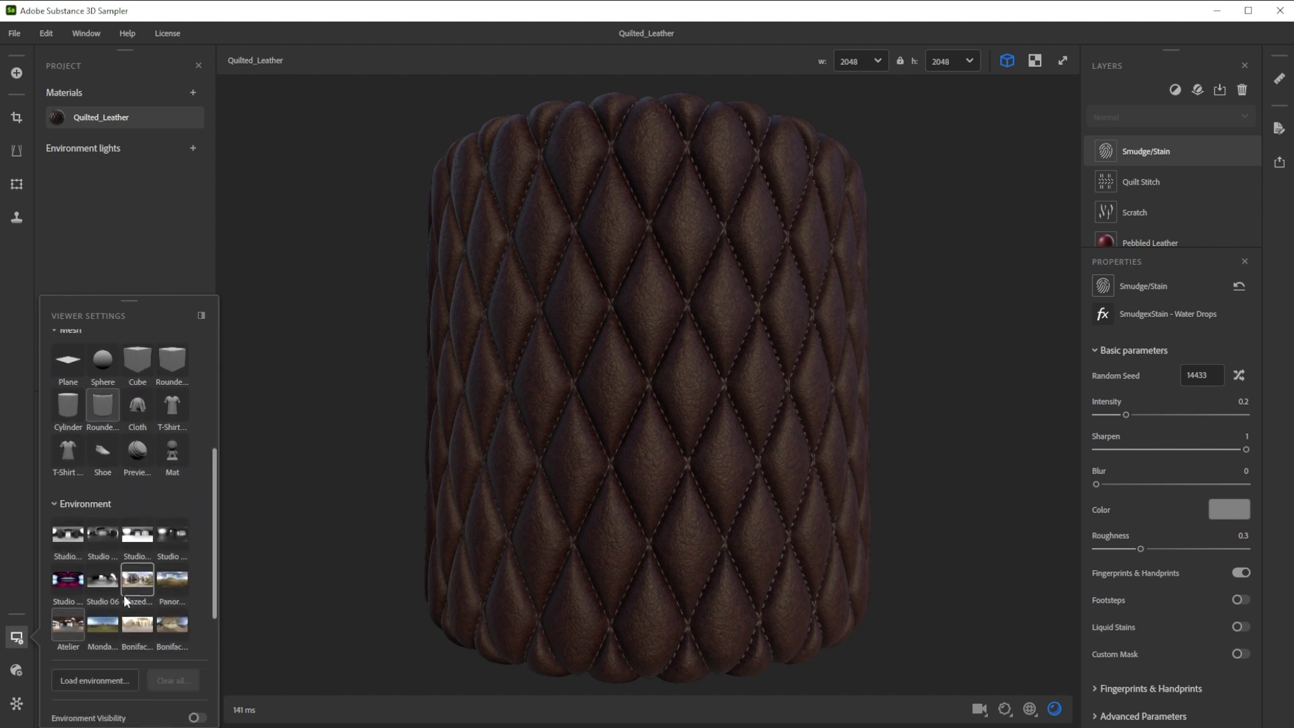
{"action": "scroll", "coordinate": [128, 505], "scroll_direction": "up", "scroll_amount": 2}
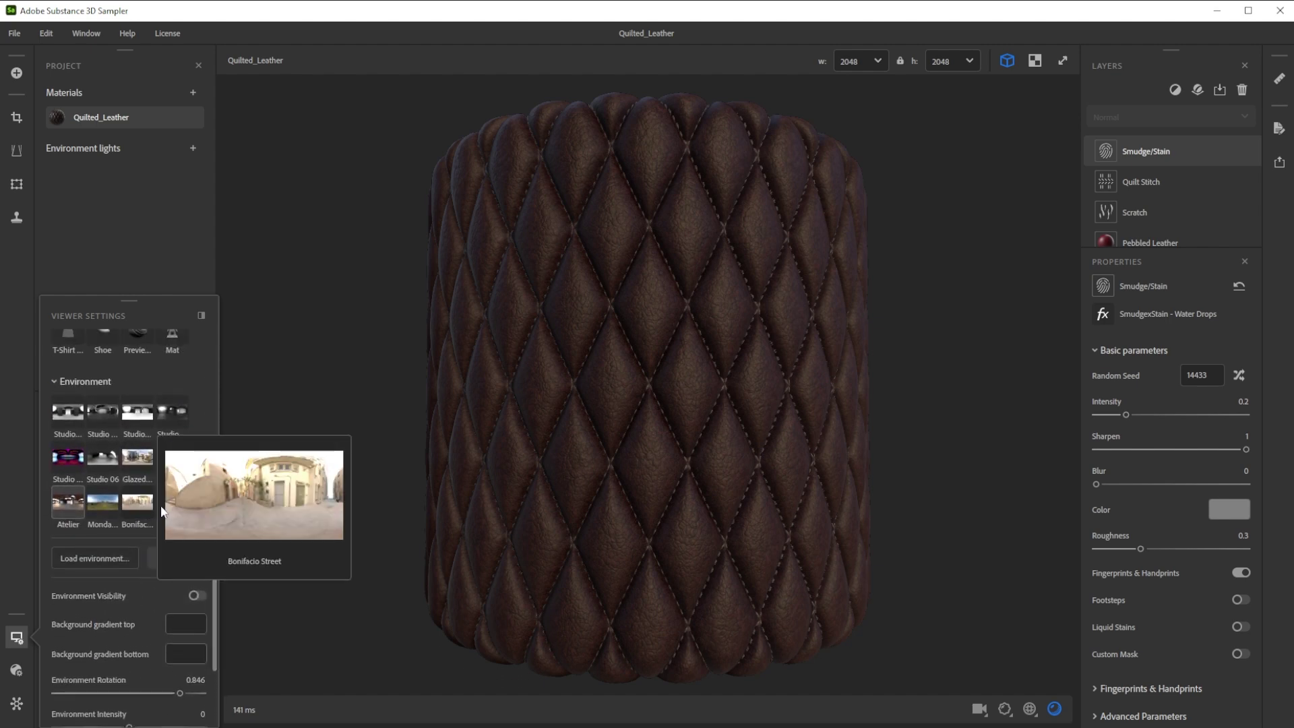
{"action": "left_click", "coordinate": [138, 502]}
{"action": "left_click", "coordinate": [163, 503]}
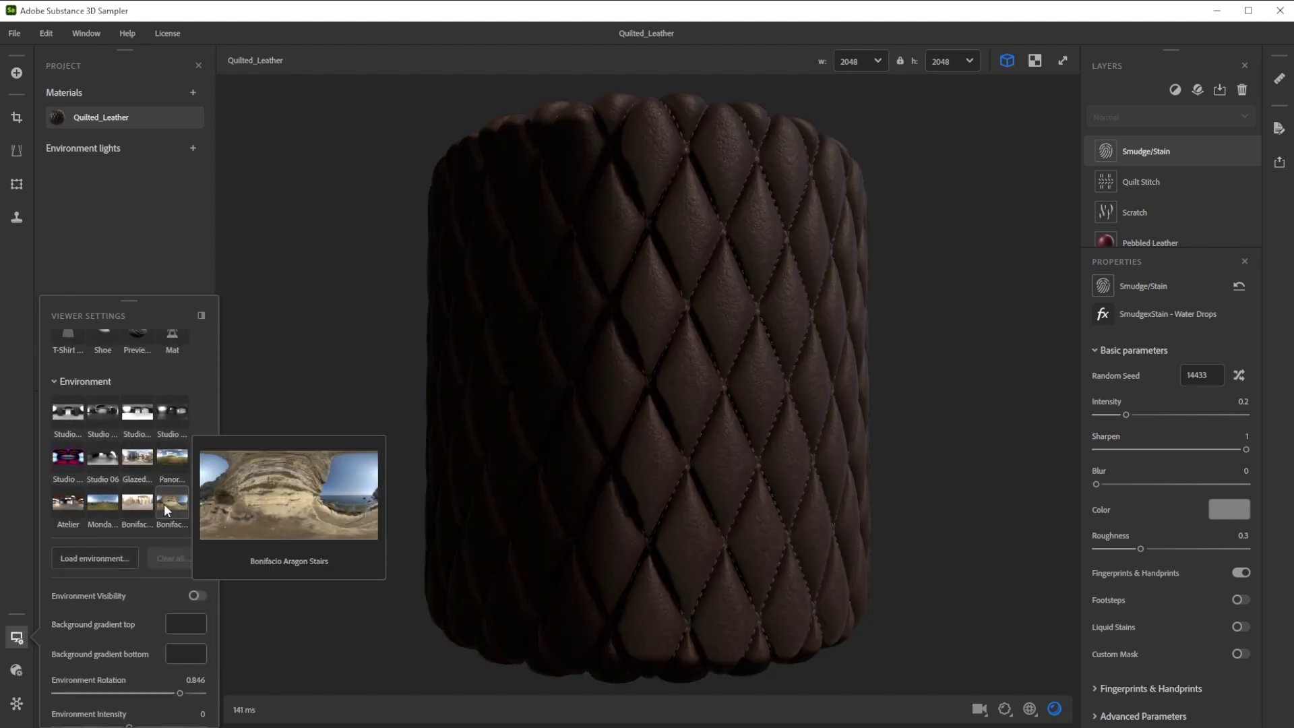
{"action": "left_click", "coordinate": [74, 504]}
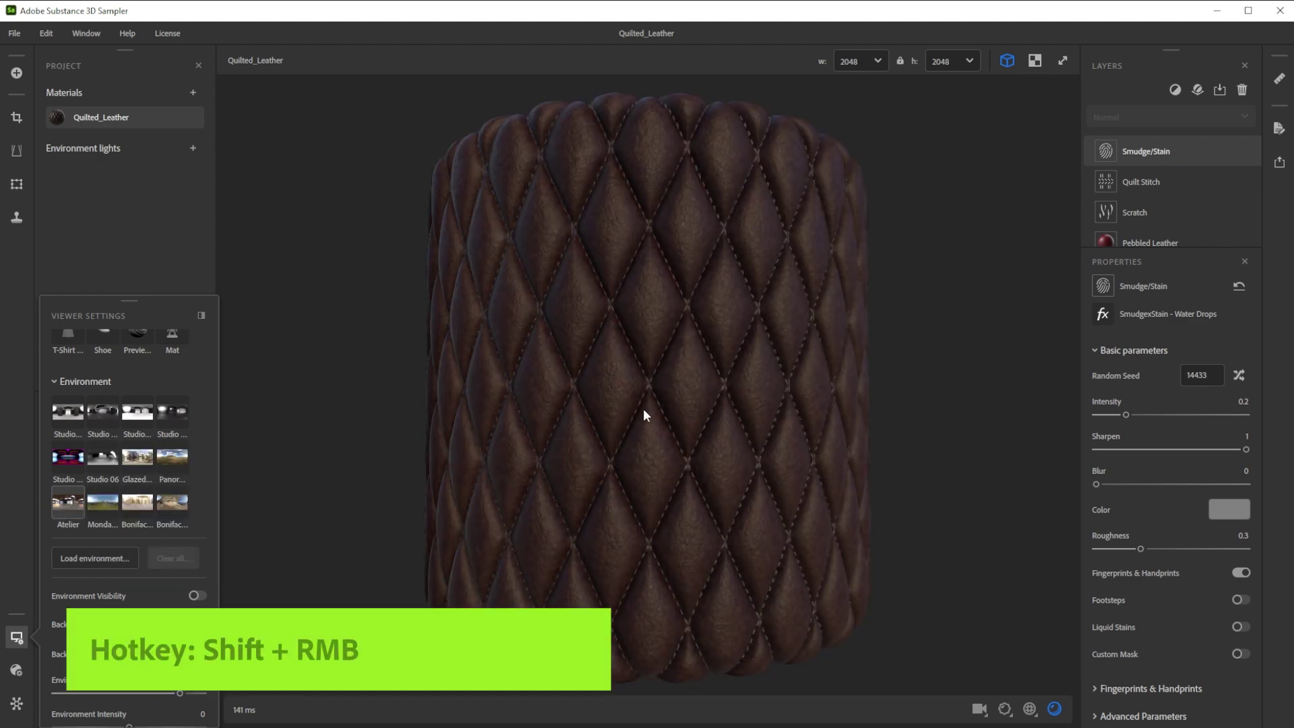
{"action": "right_click_drag", "start_coordinate": [642, 411], "coordinate": [258, 407], "text": "shift"}
{"action": "left_click", "coordinate": [257, 406]}
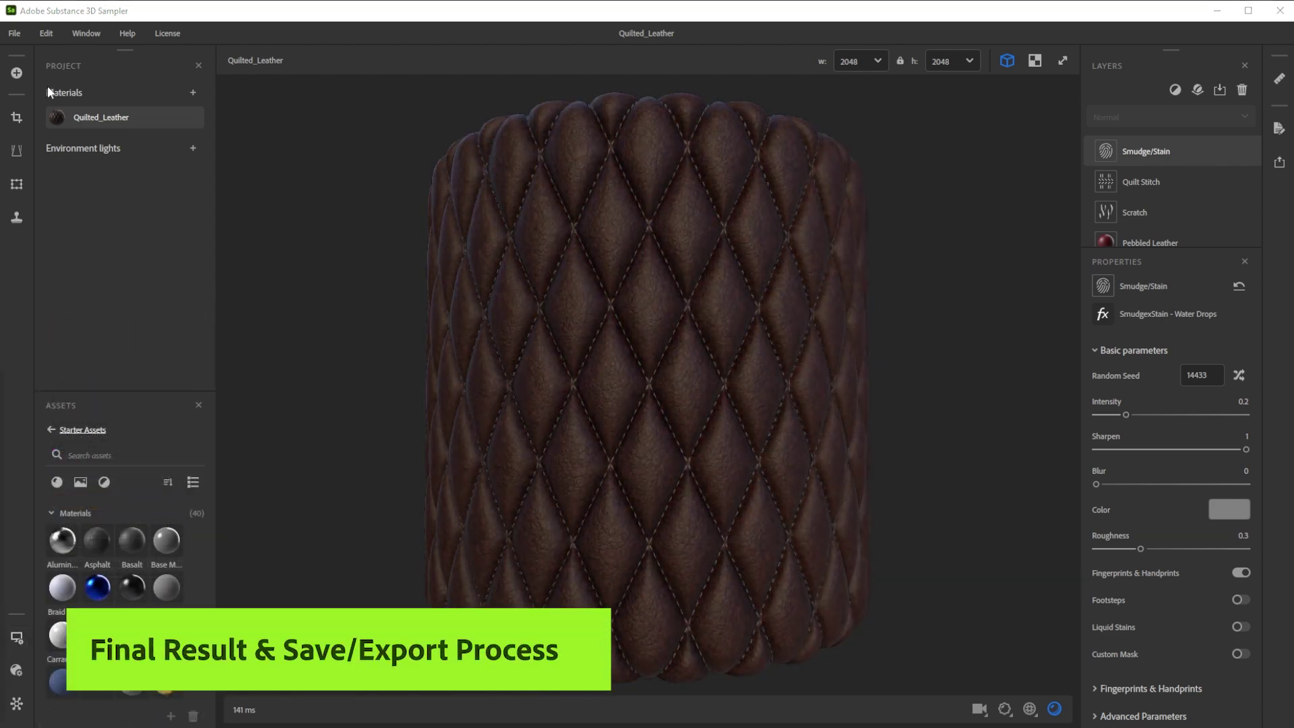
Save the project over the existing Quilted_Leather file.
{"action": "left_click", "coordinate": [14, 35]}
{"action": "left_click", "coordinate": [27, 168]}
{"action": "left_click", "coordinate": [183, 126]}
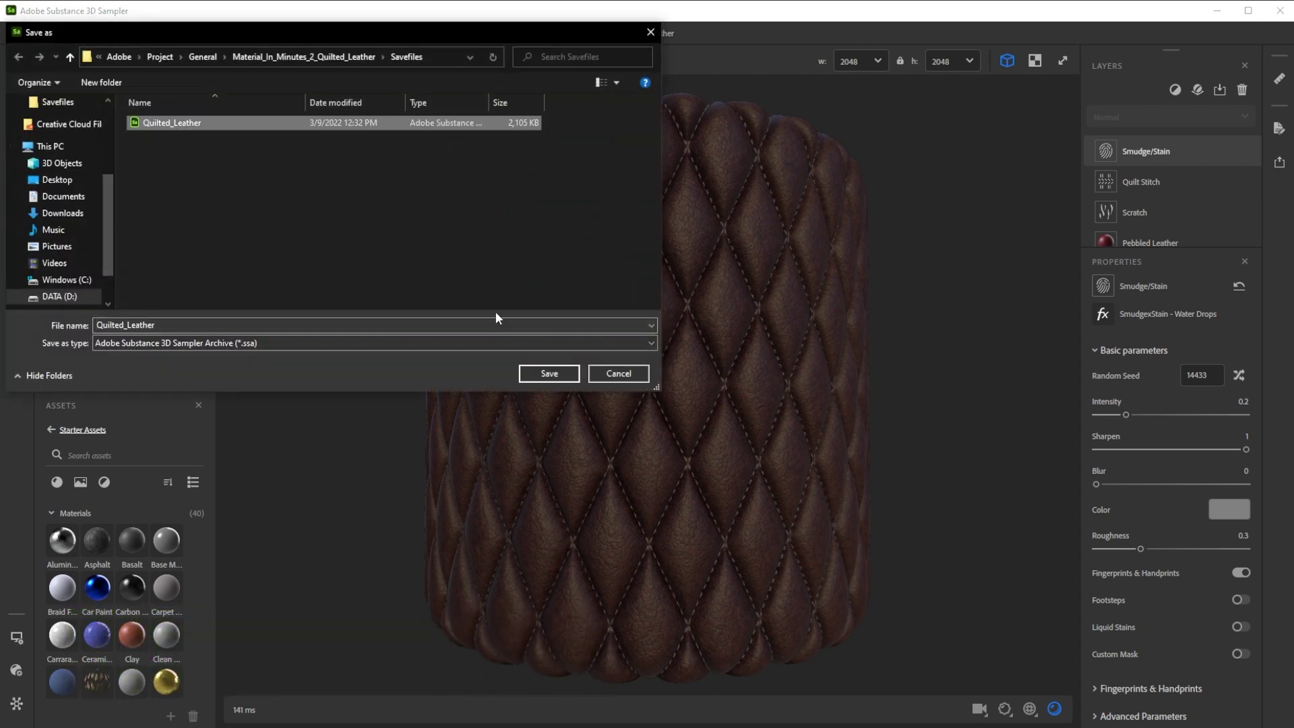
{"action": "left_click", "coordinate": [547, 373]}
{"action": "left_click", "coordinate": [697, 370]}
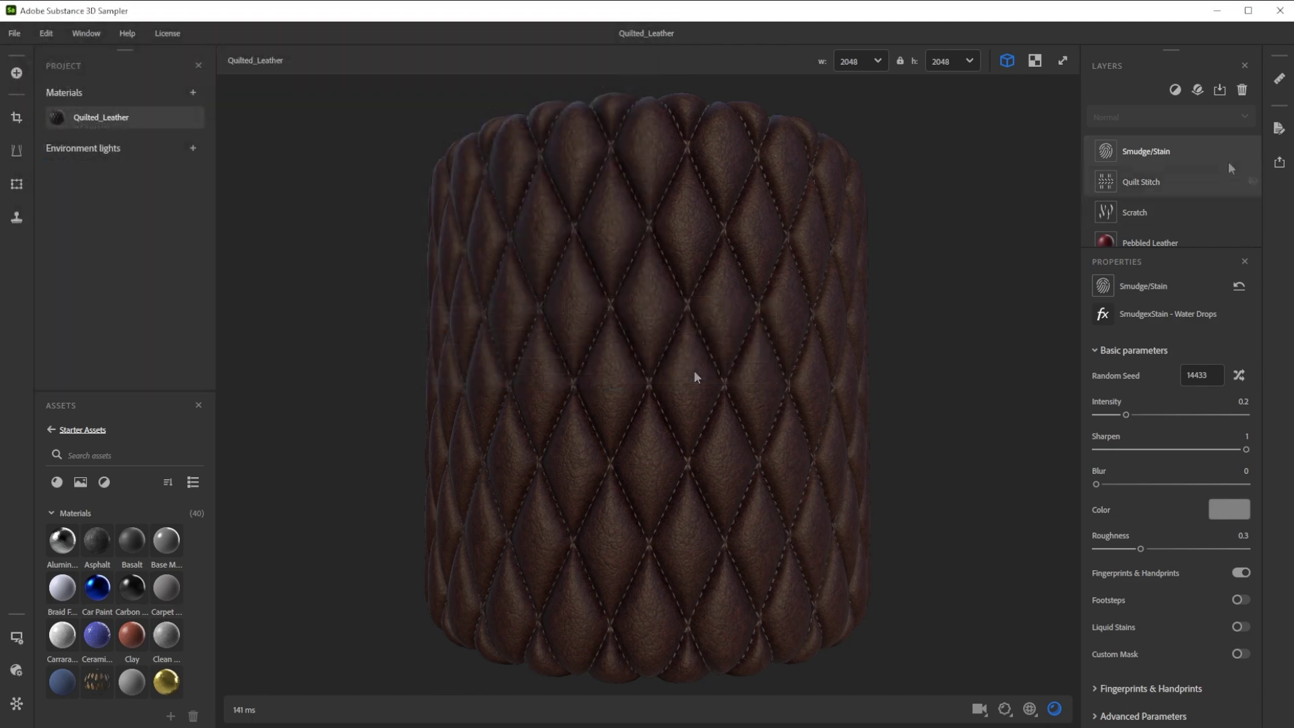
Send the material to Substance 3D Designer and export it as an .sbsar file.
{"action": "left_click", "coordinate": [1279, 164]}
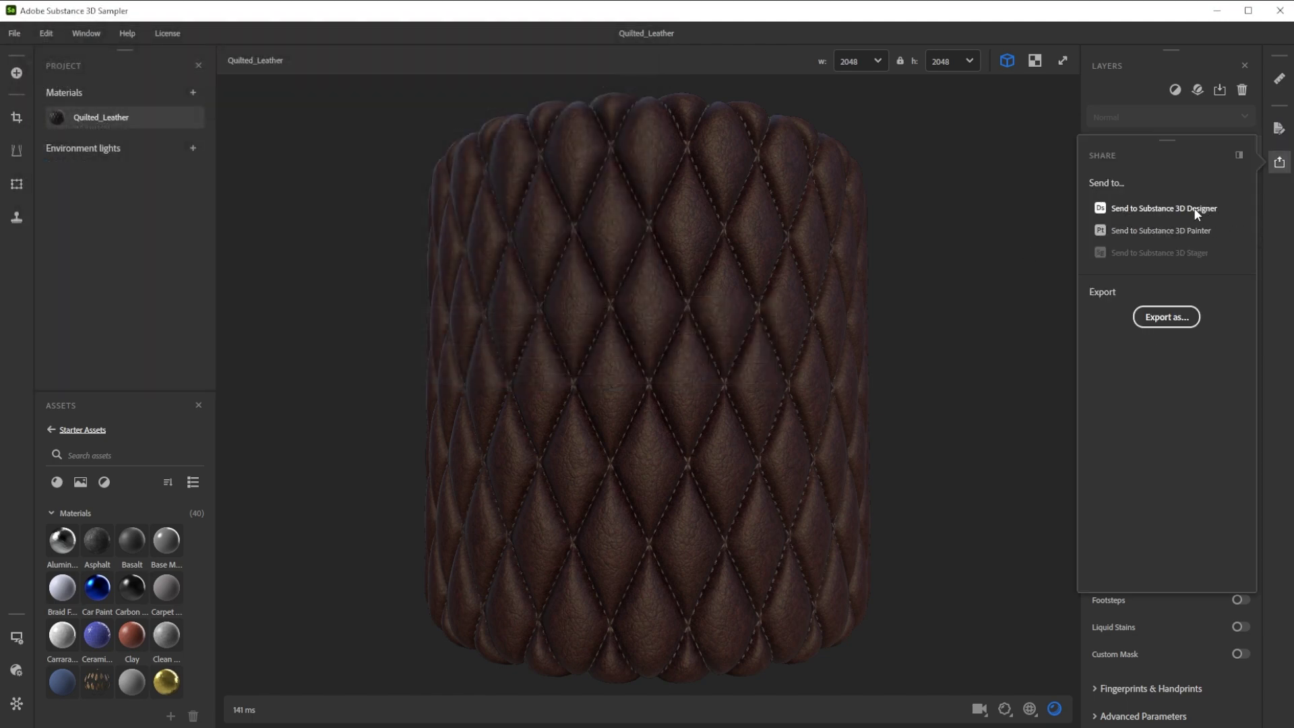
{"action": "left_click", "coordinate": [1195, 210]}
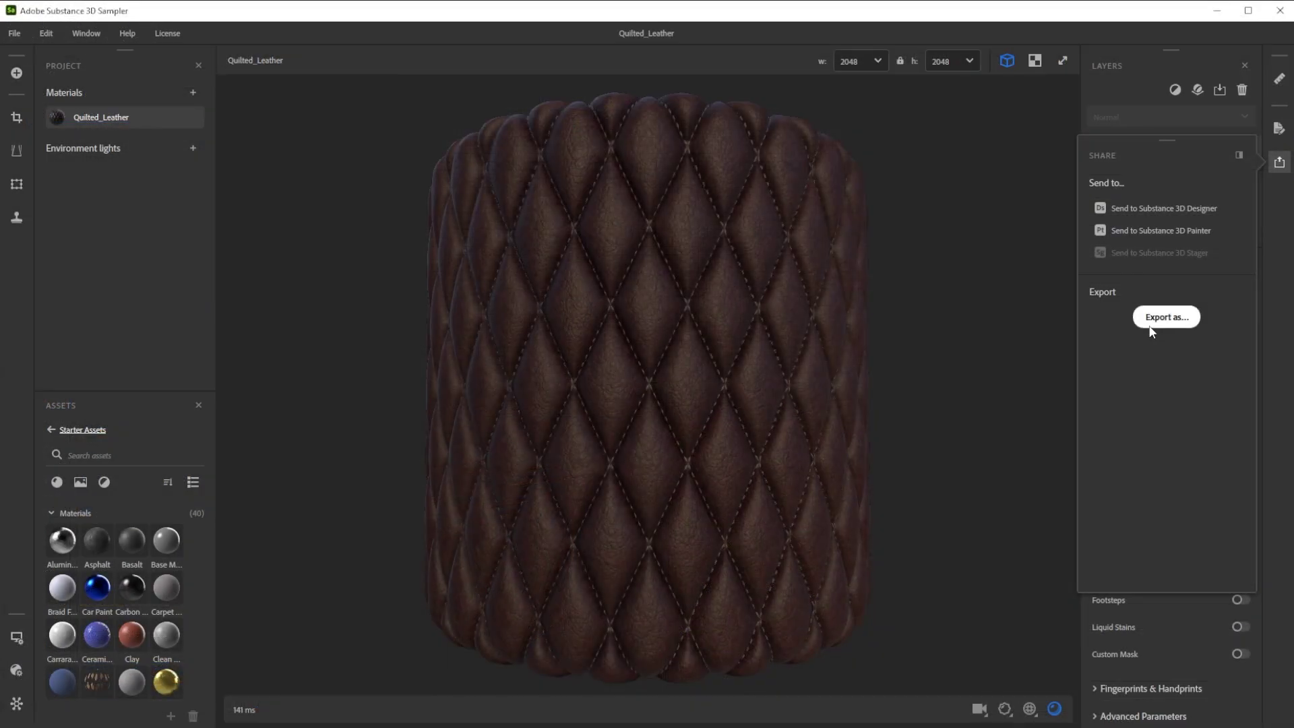
{"action": "left_click", "coordinate": [1164, 318]}
{"action": "left_click", "coordinate": [508, 321]}
{"action": "left_click", "coordinate": [491, 353]}
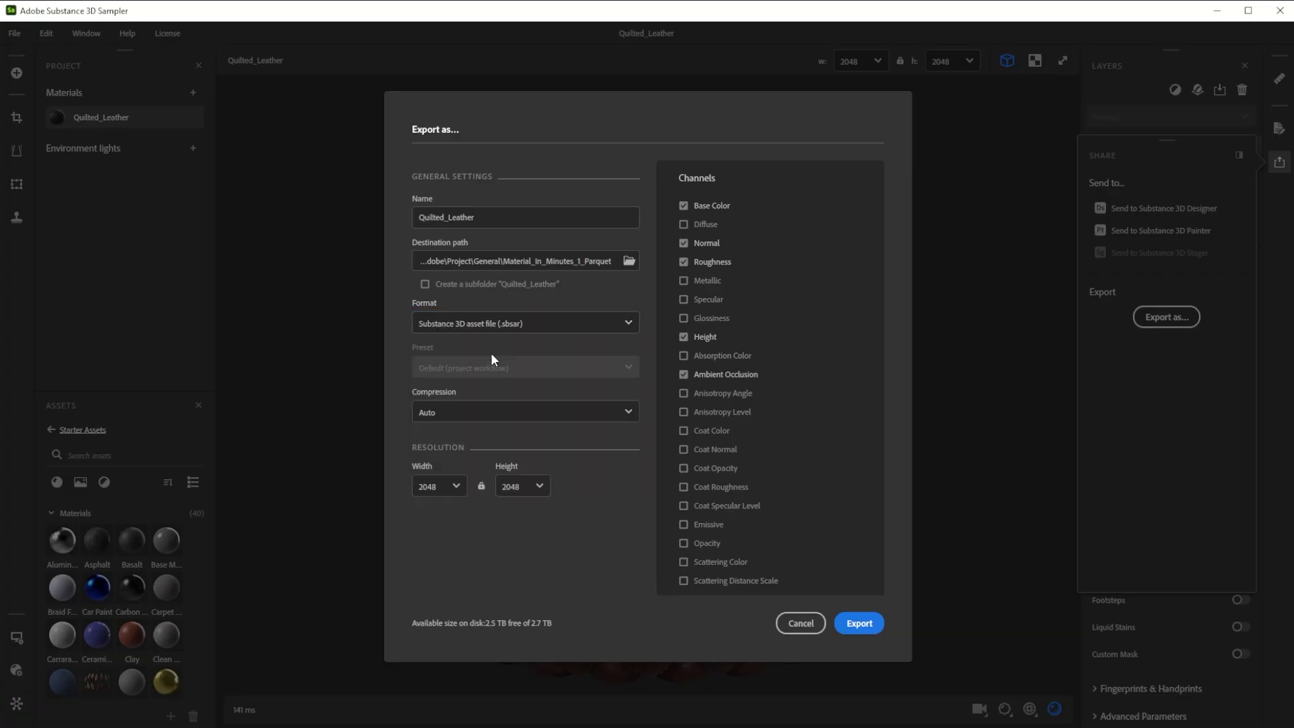
{"action": "left_click", "coordinate": [859, 623]}
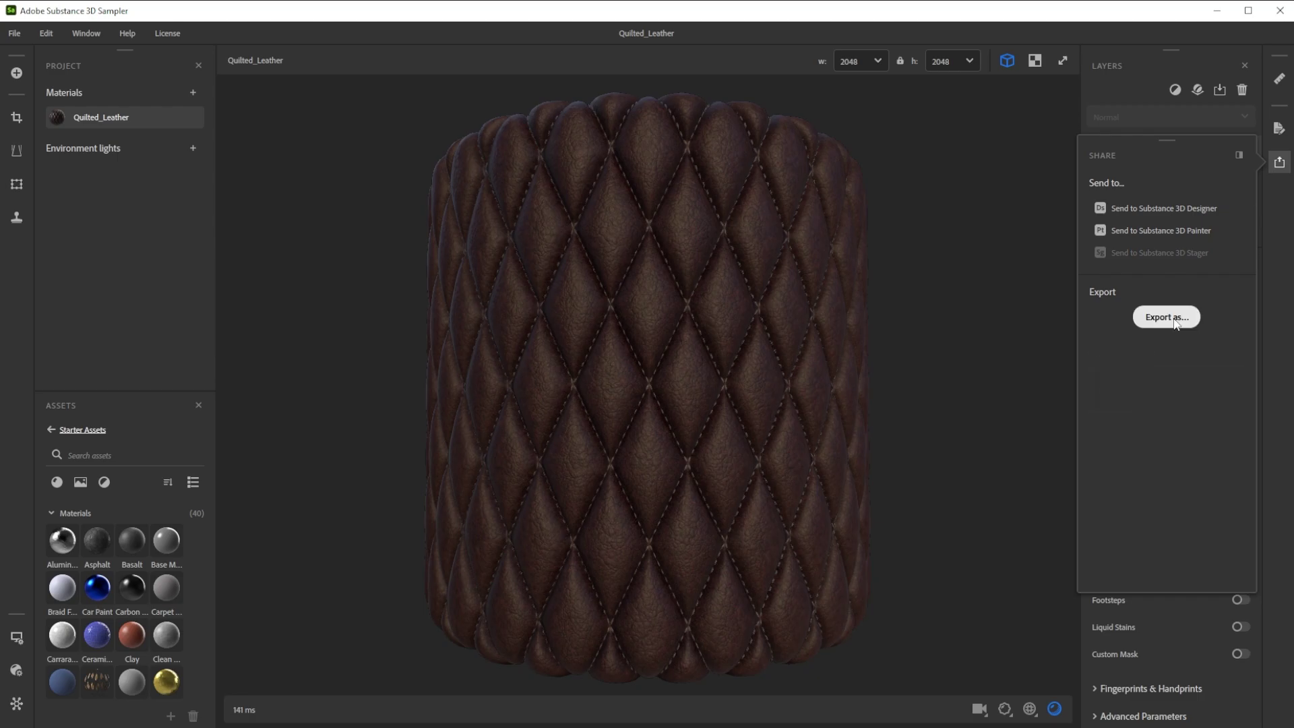
Export the material again as PNG textures.
{"action": "left_click", "coordinate": [1166, 317]}
{"action": "left_click", "coordinate": [528, 322]}
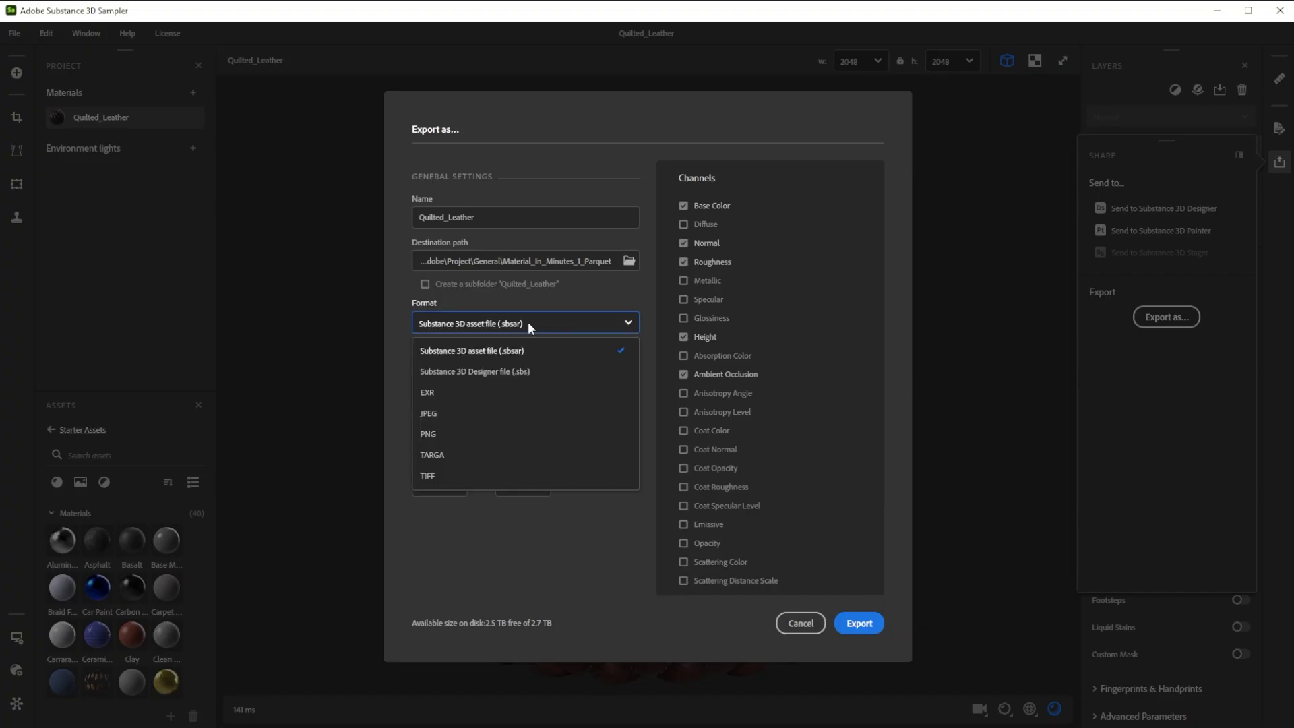
{"action": "left_click", "coordinate": [443, 434]}
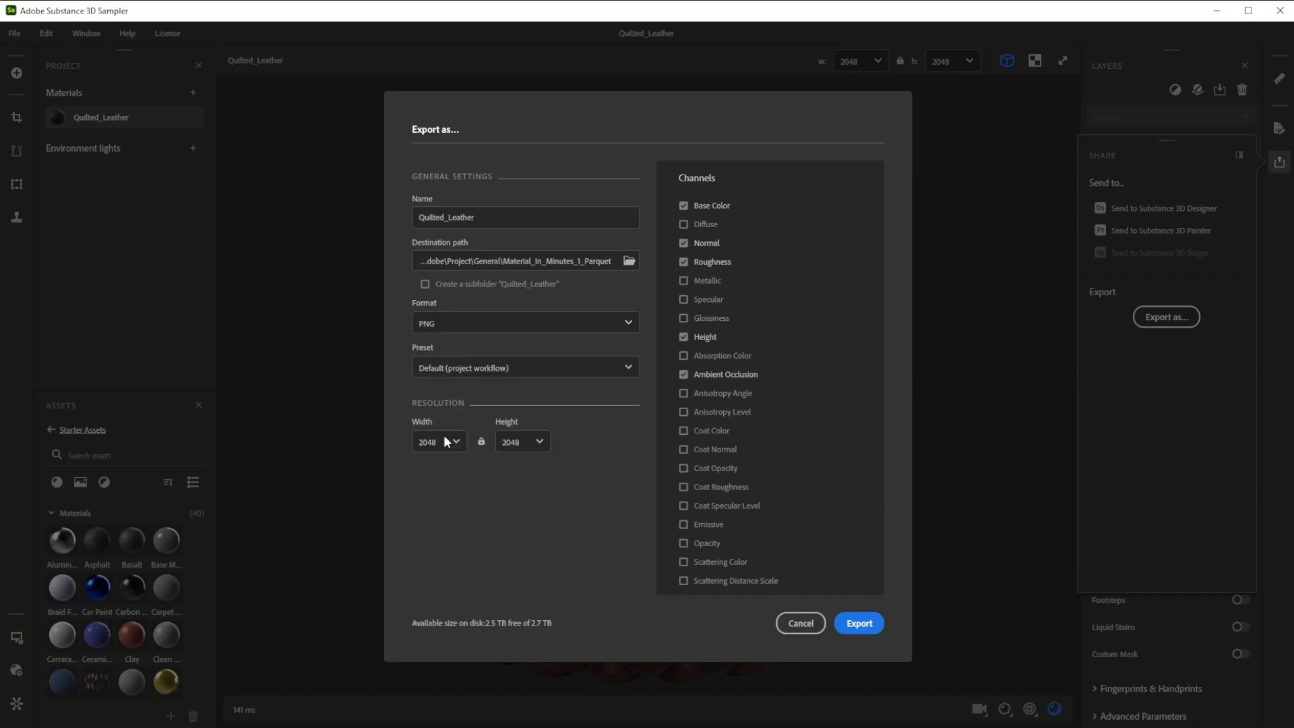
{"action": "left_click", "coordinate": [859, 623]}
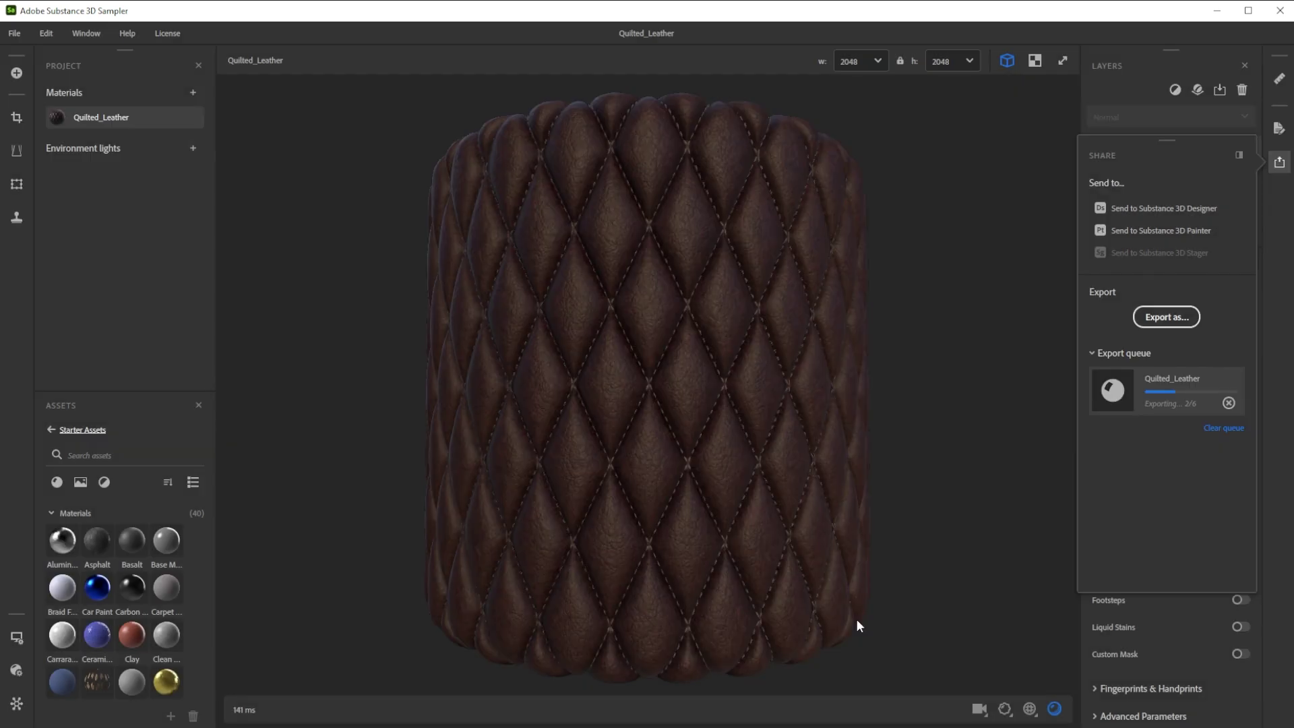
Set the Quilt Stitch layer's Pattern Selection to Square for a diamond layout.
{"action": "left_click", "coordinate": [1172, 386]}
{"action": "left_click", "coordinate": [1175, 414]}
{"action": "left_click", "coordinate": [1231, 386]}
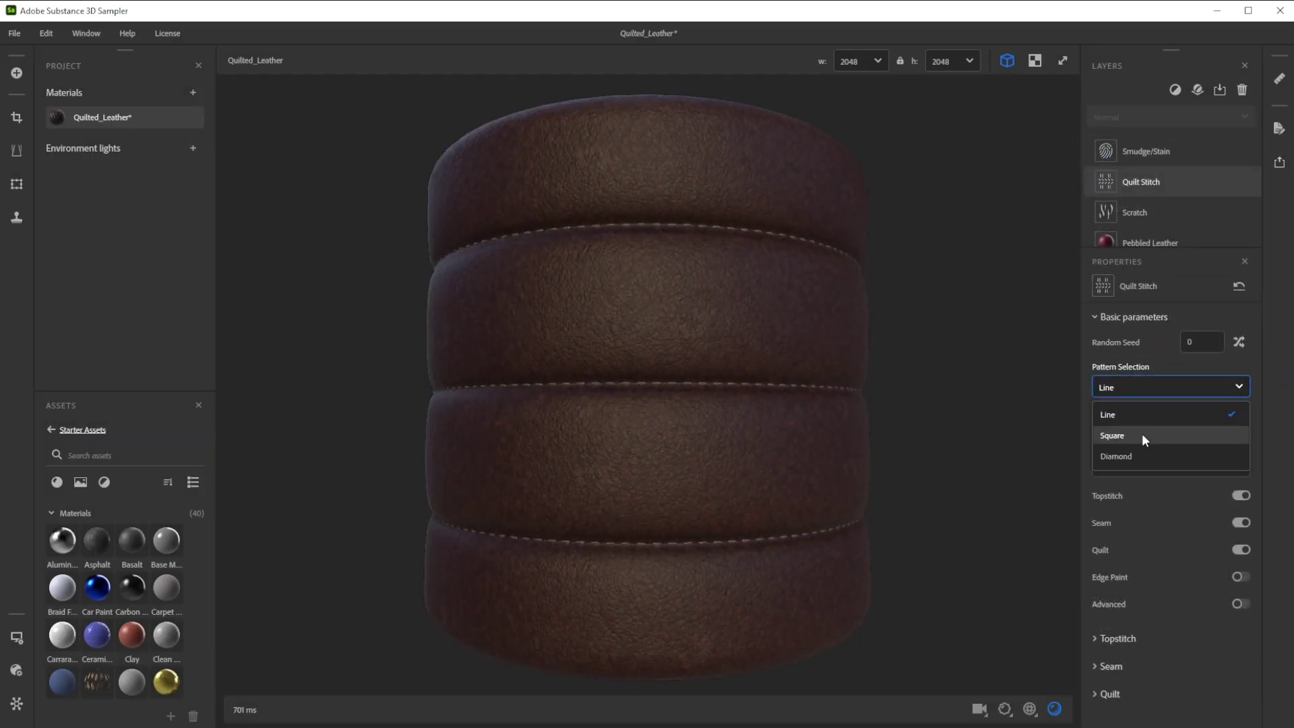
{"action": "left_click", "coordinate": [1141, 434]}
Set the Quilt Type to Sharp Edge Bulge in the Quilt settings.
{"action": "left_click", "coordinate": [1135, 613]}
{"action": "left_click", "coordinate": [1142, 674]}
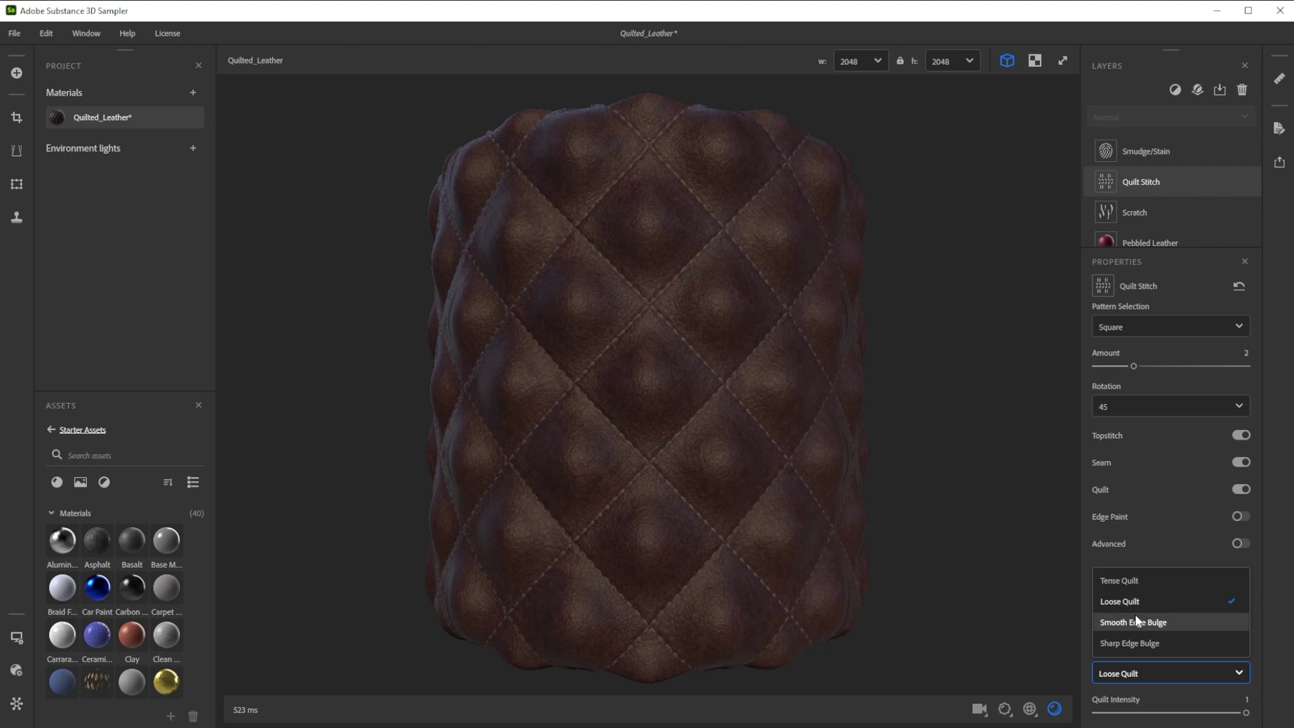
{"action": "left_click", "coordinate": [1135, 621]}
{"action": "left_click", "coordinate": [1143, 674]}
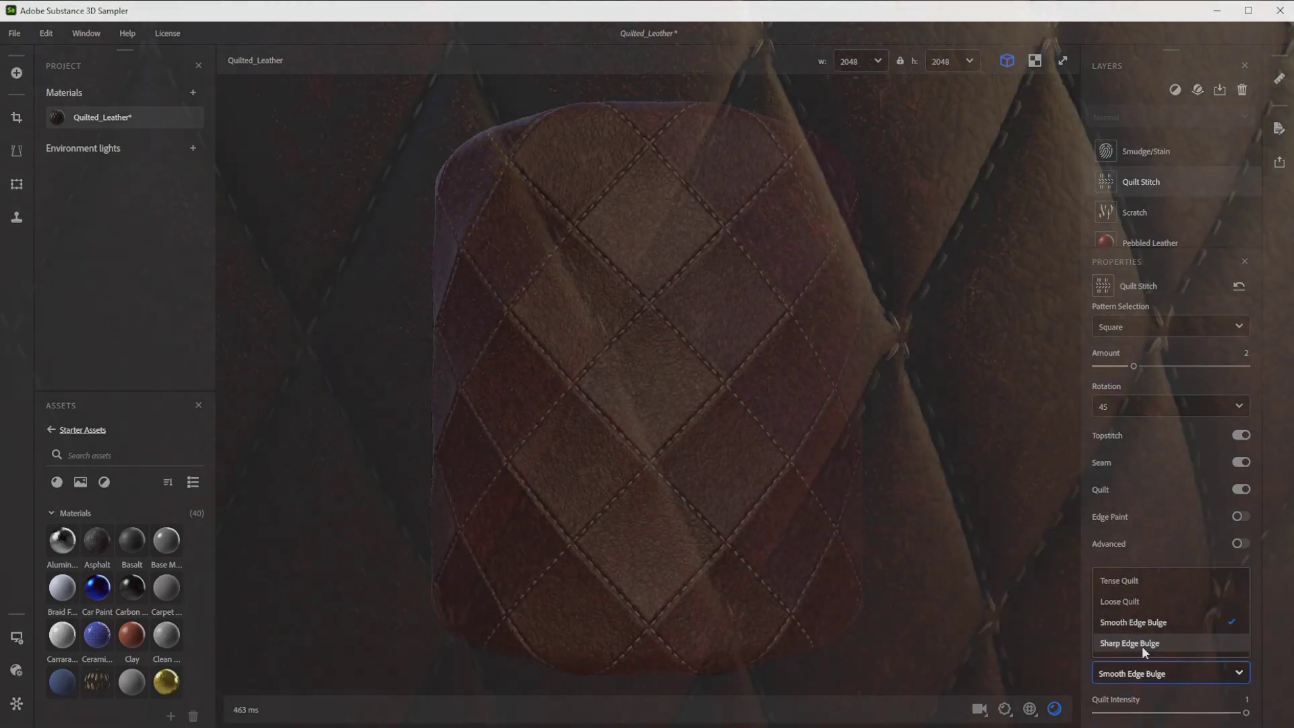
{"action": "left_click", "coordinate": [1141, 643]}
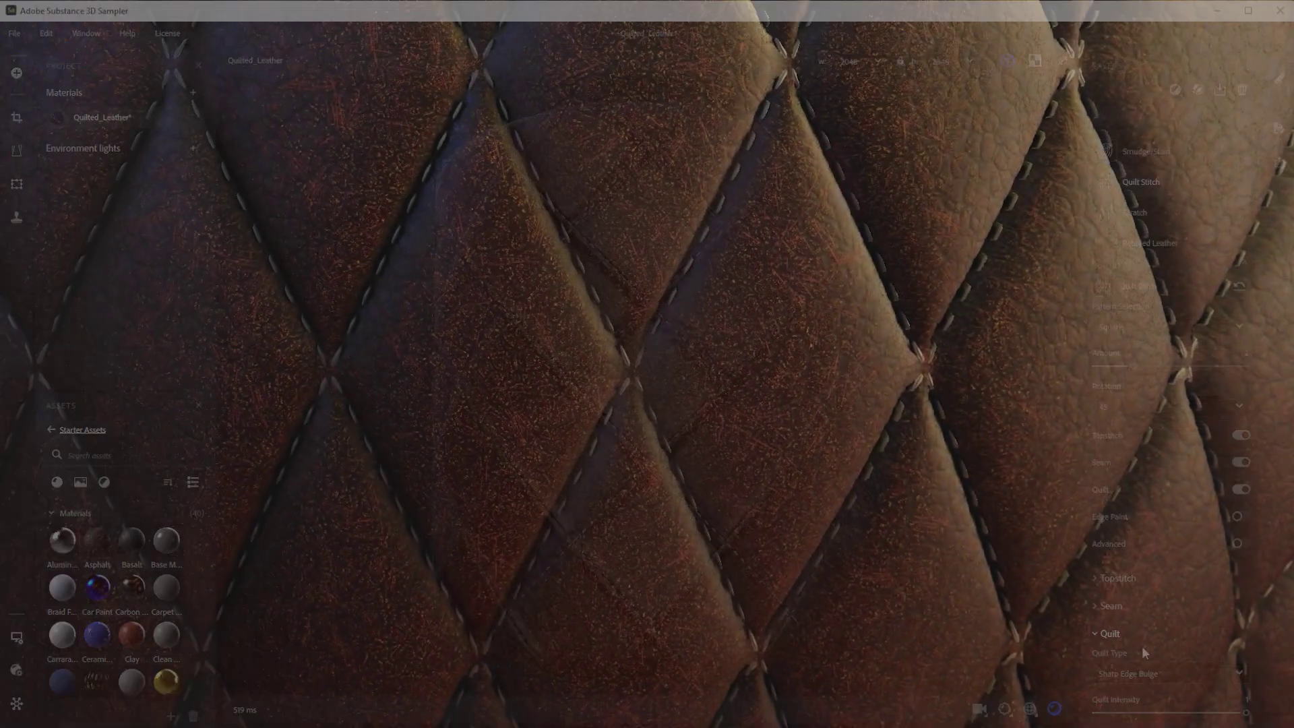